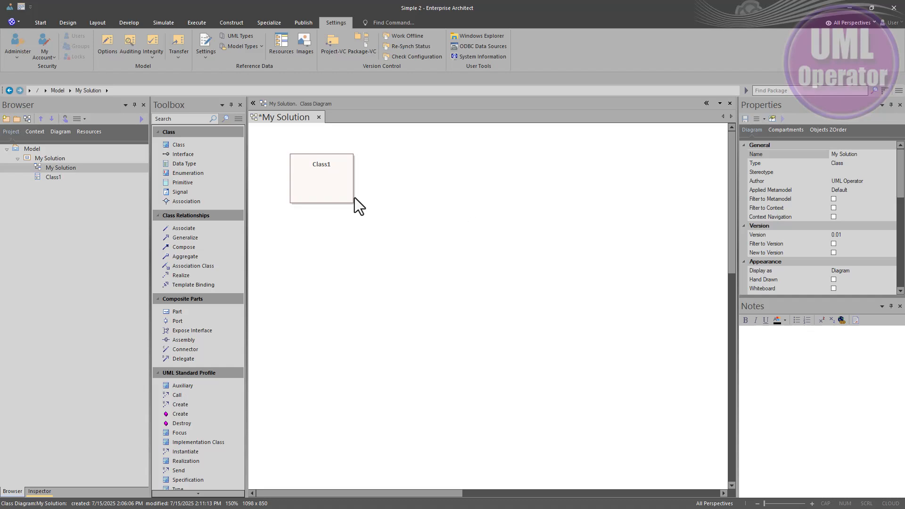
Step: Check Class1's tags and the model's tagged value type definitions in UML Types
{"action": "left_click", "coordinate": [333, 185]}
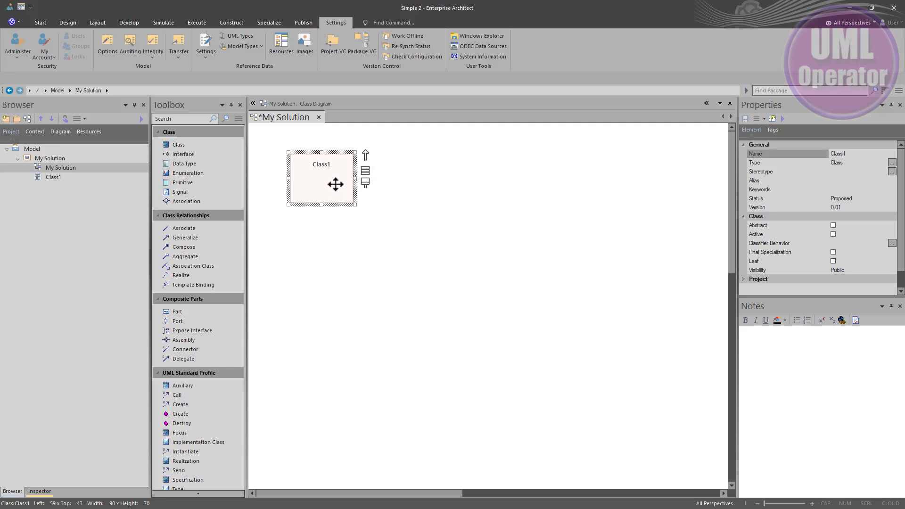
{"action": "left_click", "coordinate": [774, 131]}
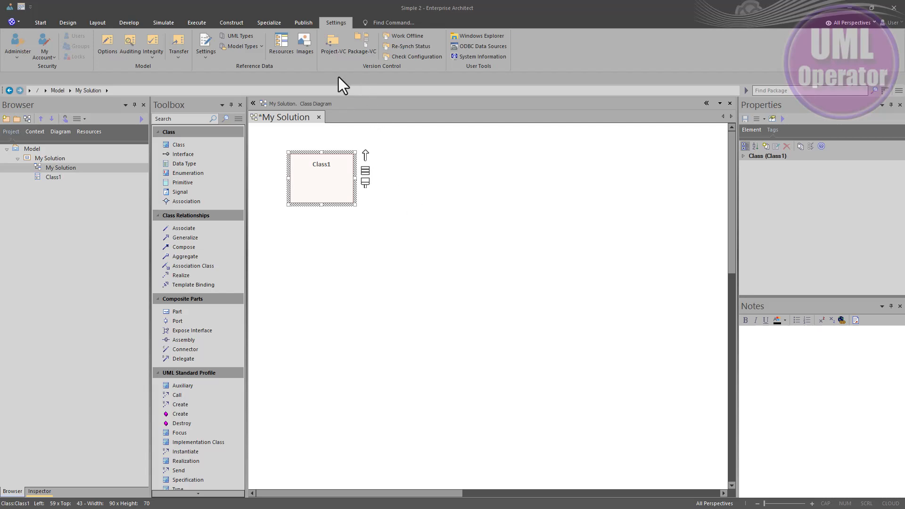
{"action": "left_click", "coordinate": [340, 22]}
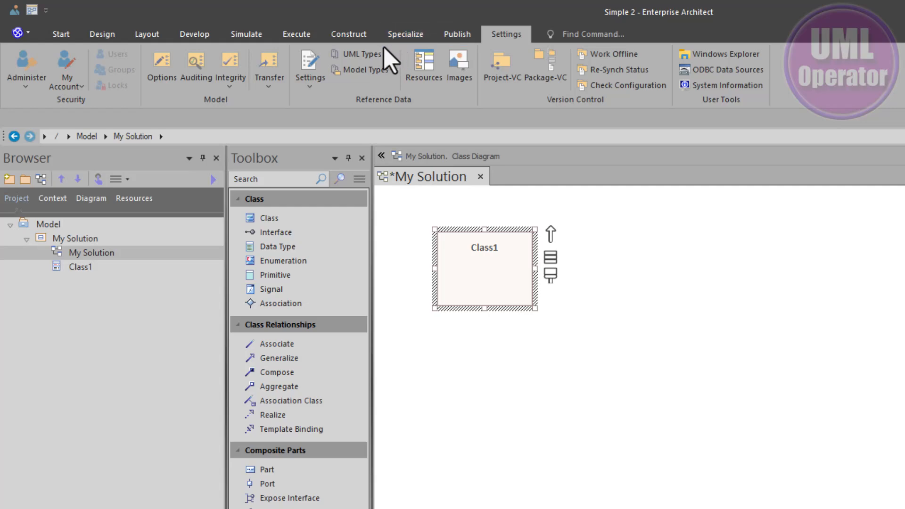
{"action": "left_click", "coordinate": [366, 53]}
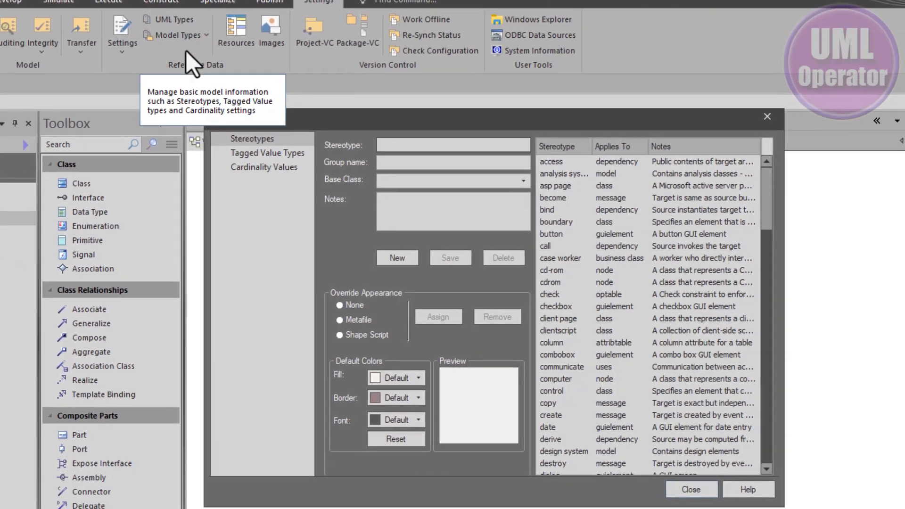
{"action": "left_click", "coordinate": [270, 153]}
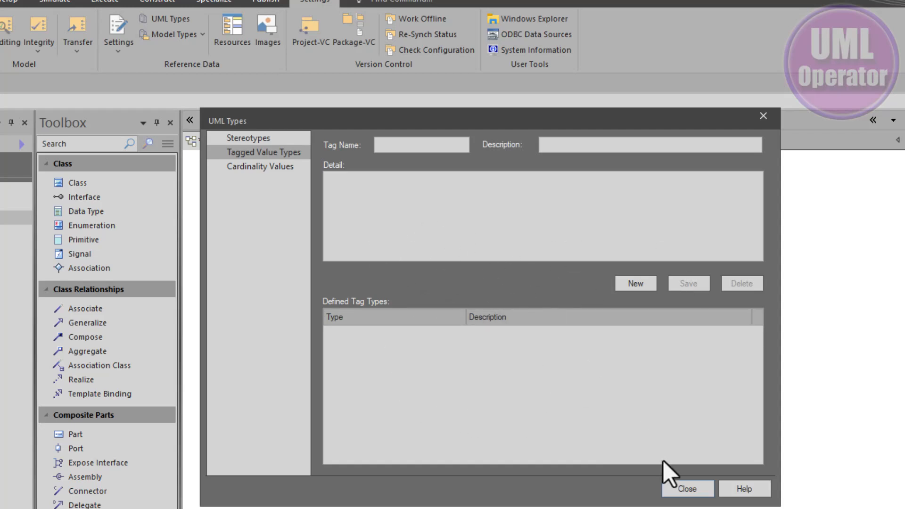
{"action": "left_click", "coordinate": [679, 489]}
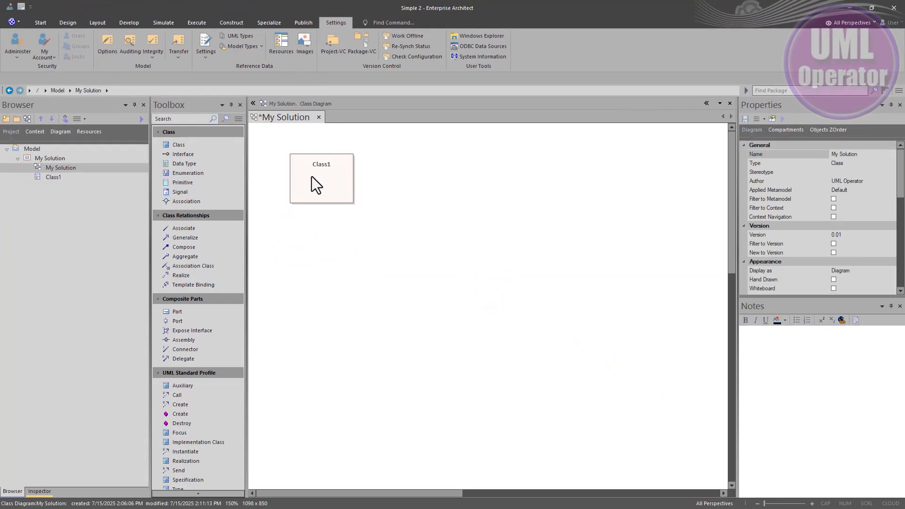
Step: Check the tagged value type definitions by reaching them from Class1's own tags
{"action": "left_click", "coordinate": [334, 174]}
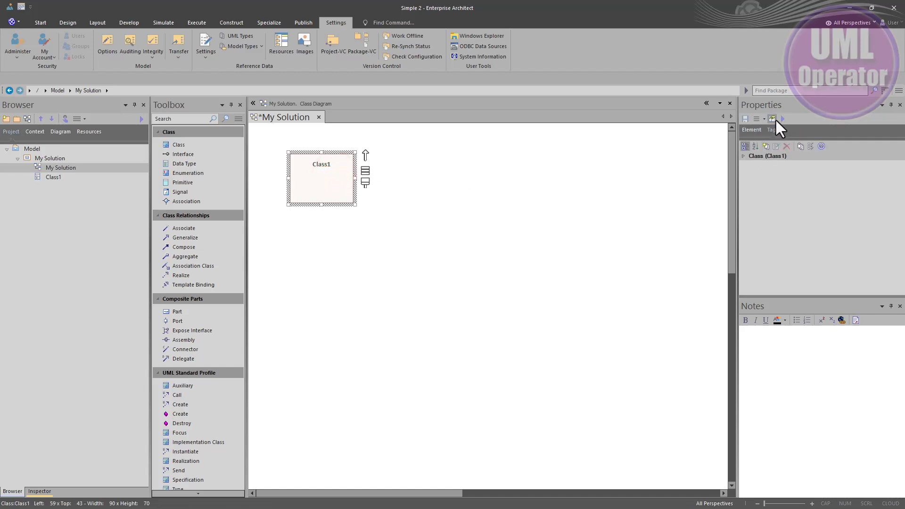
{"action": "left_click", "coordinate": [798, 146]}
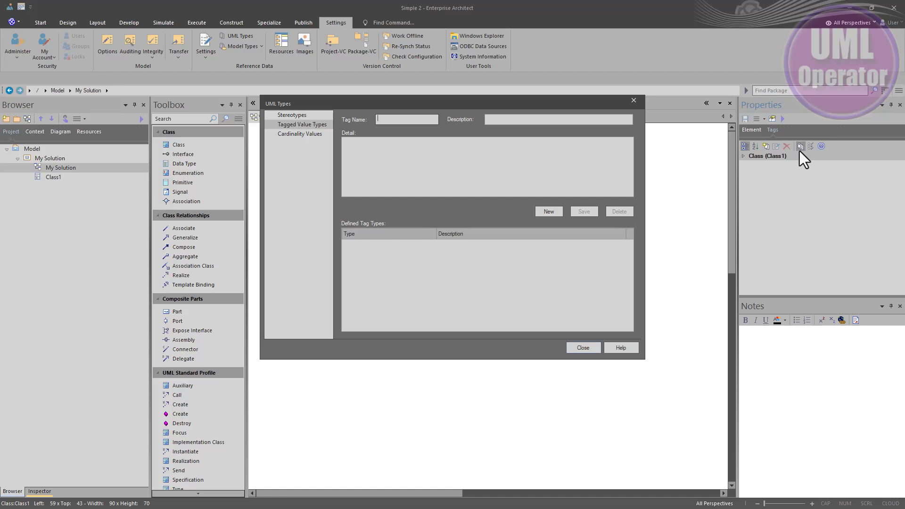
{"action": "left_click", "coordinate": [770, 133]}
{"action": "key", "text": "Escape"}
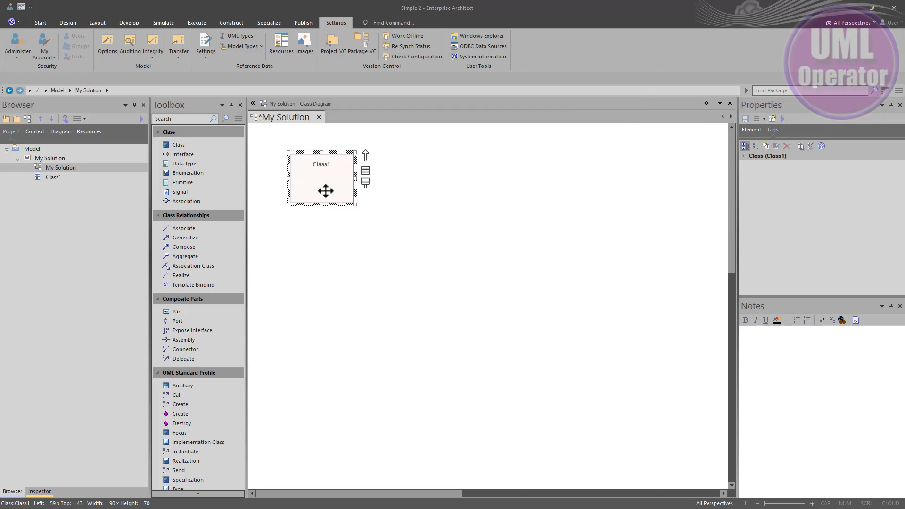
Step: Set Class1's complexity to Medium and its language to Python
{"action": "left_click", "coordinate": [330, 186]}
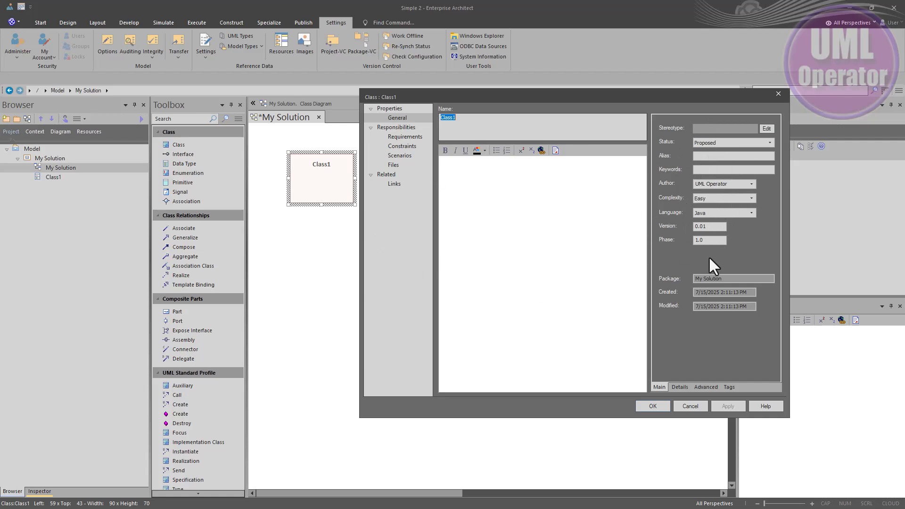
{"action": "left_click", "coordinate": [751, 197]}
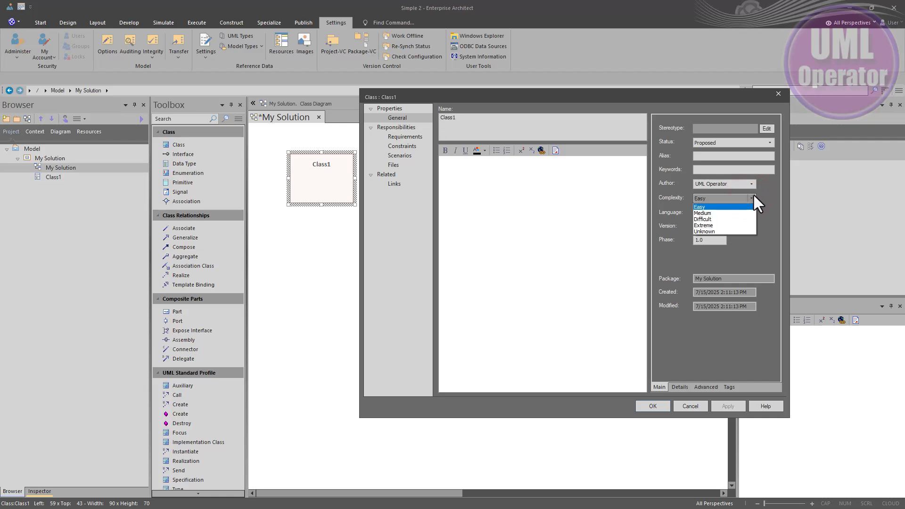
{"action": "left_click", "coordinate": [707, 213]}
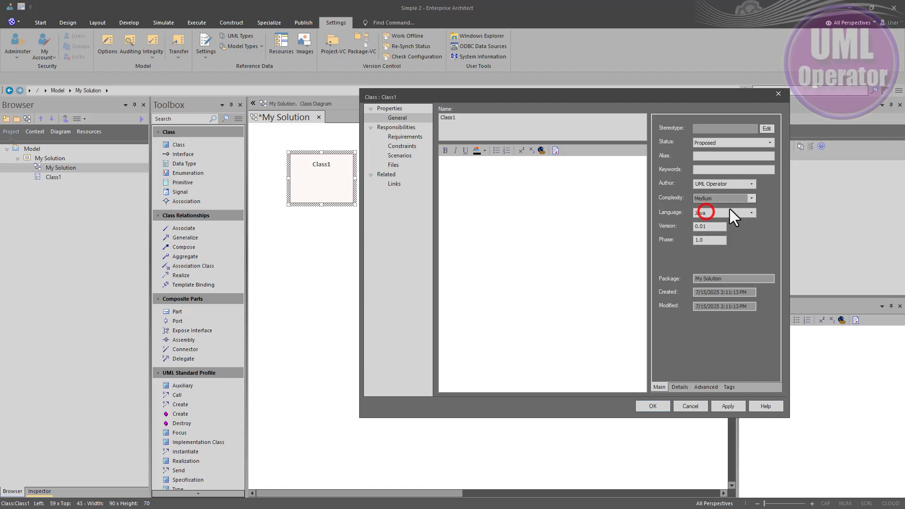
{"action": "left_click", "coordinate": [751, 213]}
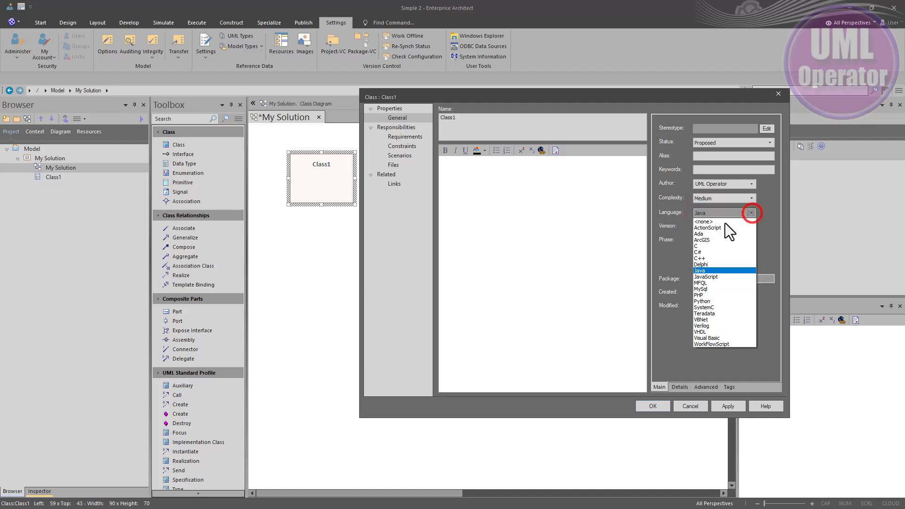
{"action": "left_click", "coordinate": [706, 252]}
{"action": "left_click", "coordinate": [751, 213]}
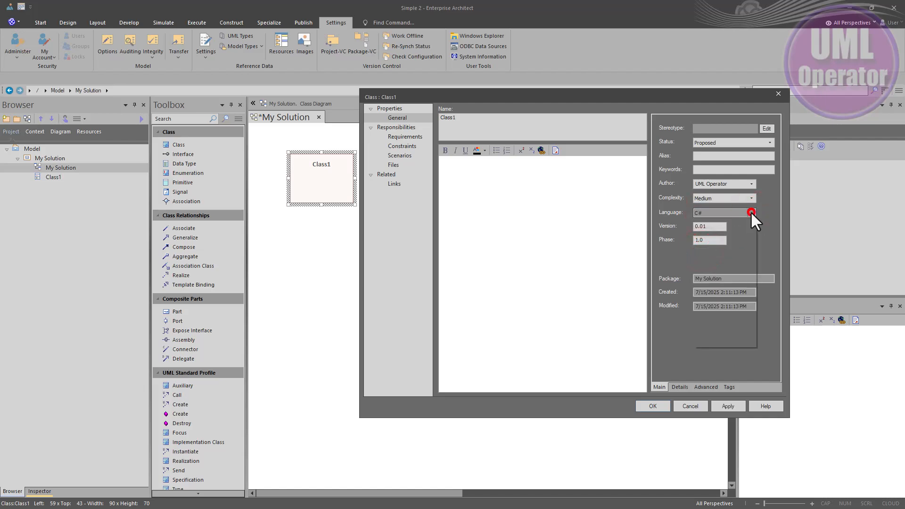
{"action": "left_click", "coordinate": [699, 301]}
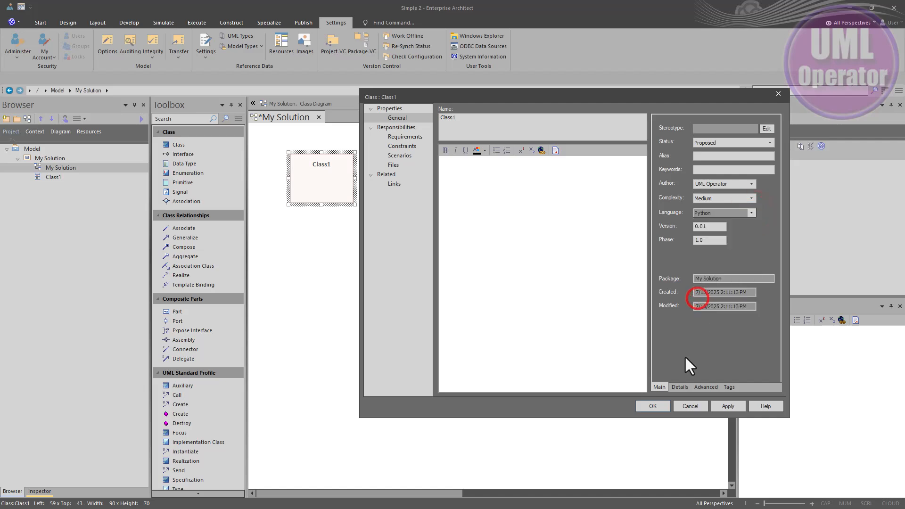
{"action": "left_click", "coordinate": [661, 406]}
{"action": "left_click", "coordinate": [580, 356]}
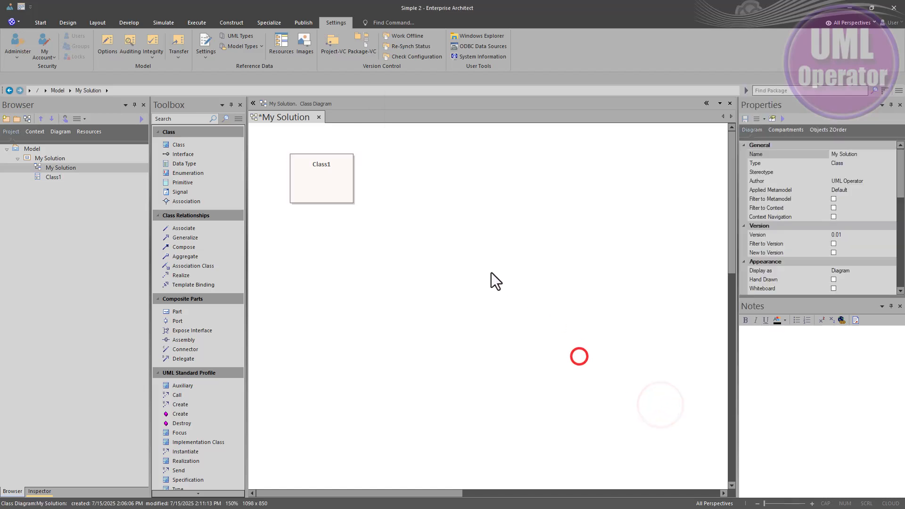
Step: Bring up the stereotype selection for Class1 and set its profile to <none>
{"action": "left_click", "coordinate": [312, 178]}
{"action": "double_click", "coordinate": [312, 178]}
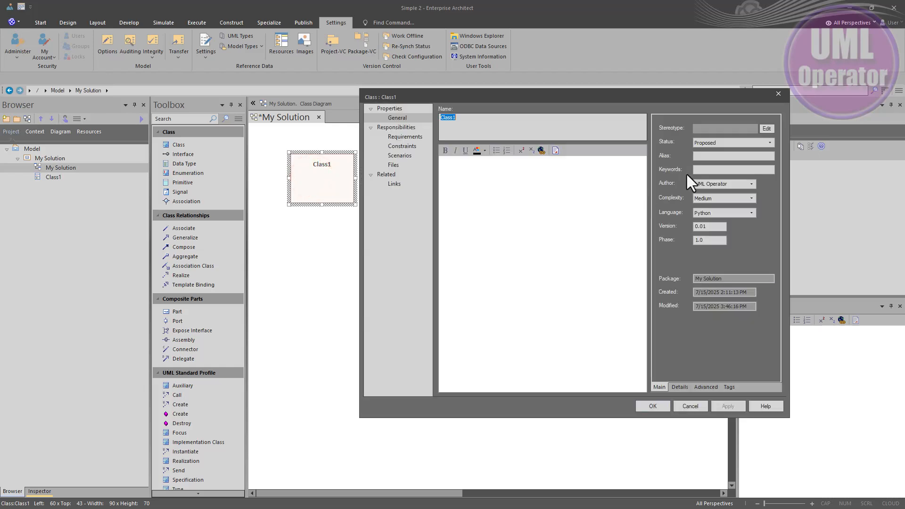
{"action": "left_click", "coordinate": [766, 128]}
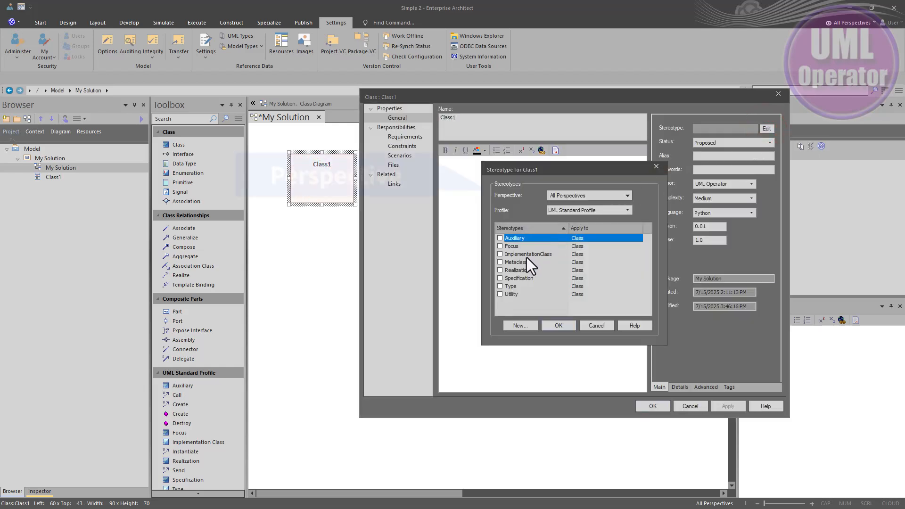
{"action": "left_click", "coordinate": [627, 210]}
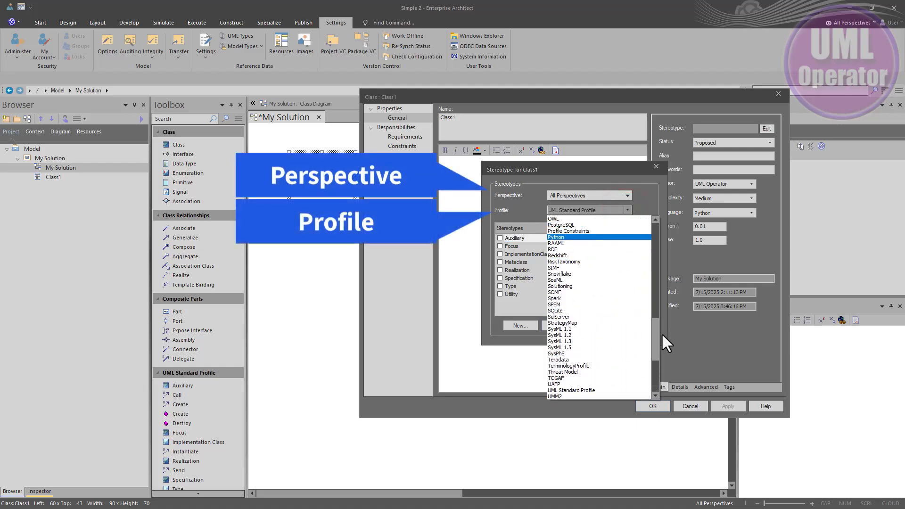
{"action": "left_click_drag", "start_coordinate": [655, 338], "coordinate": [667, 226]}
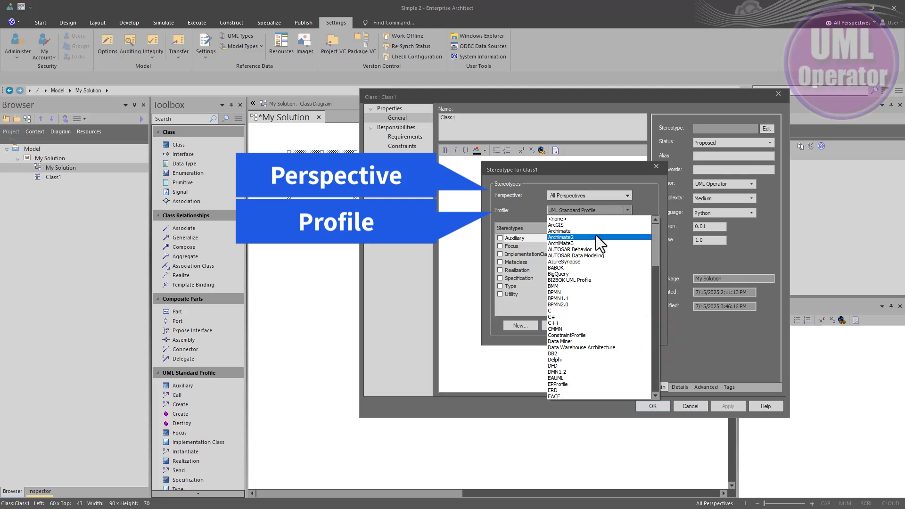
{"action": "left_click", "coordinate": [593, 219]}
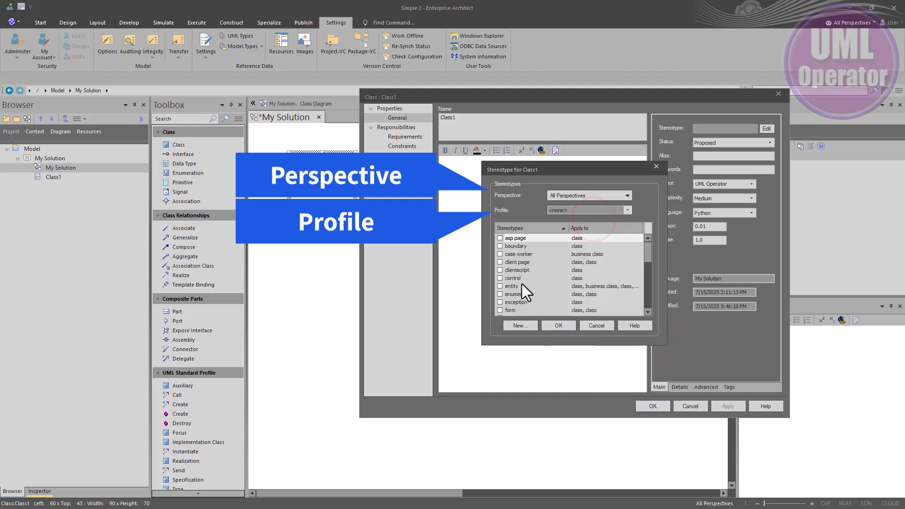
Step: Assign the microservice stereotype to Class1 and accept the class properties
{"action": "scroll", "coordinate": [521, 292], "scroll_direction": "down", "scroll_amount": 4}
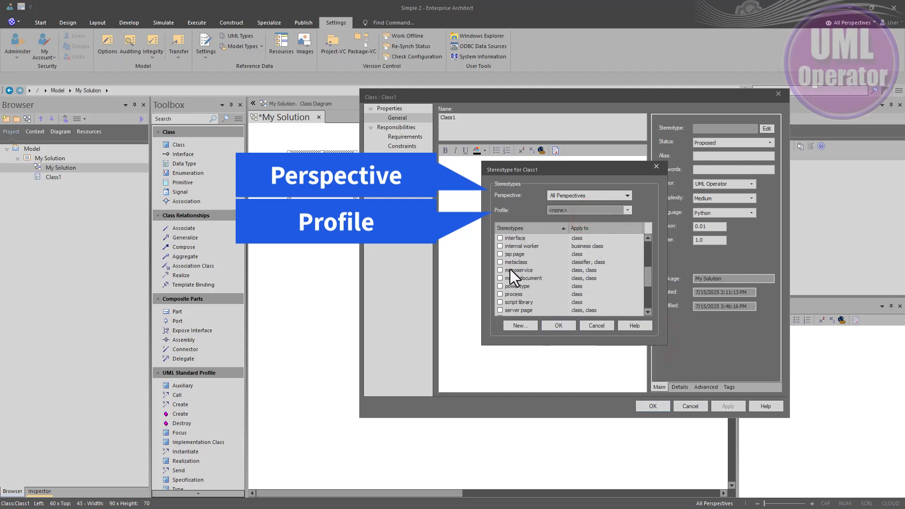
{"action": "left_click", "coordinate": [511, 270]}
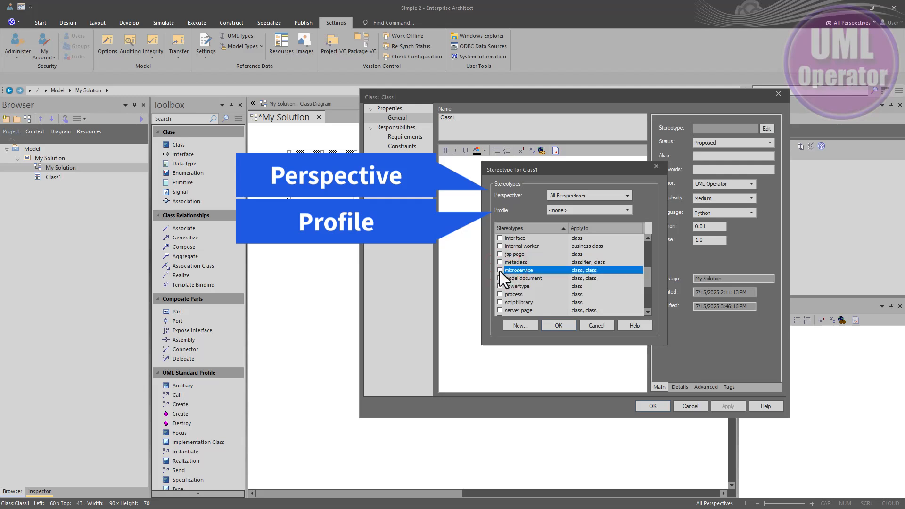
{"action": "left_click", "coordinate": [500, 271]}
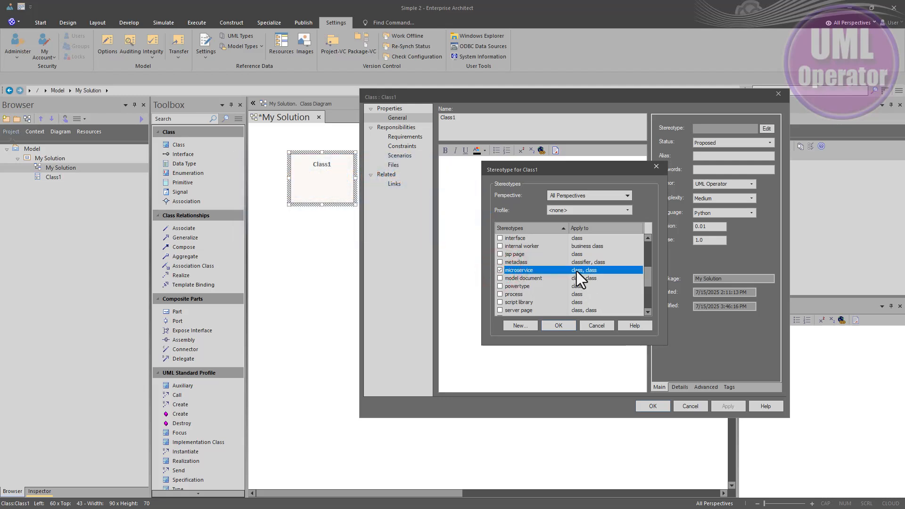
{"action": "left_click", "coordinate": [645, 406]}
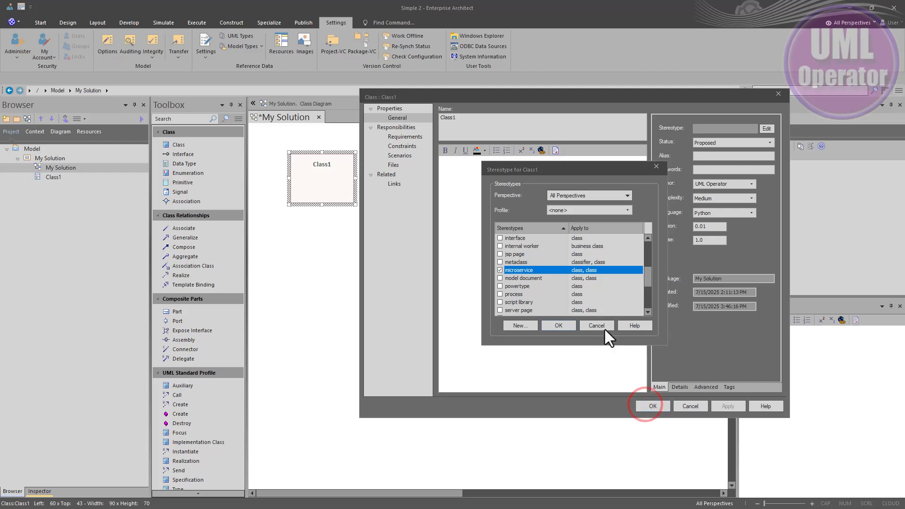
{"action": "left_click", "coordinate": [558, 326]}
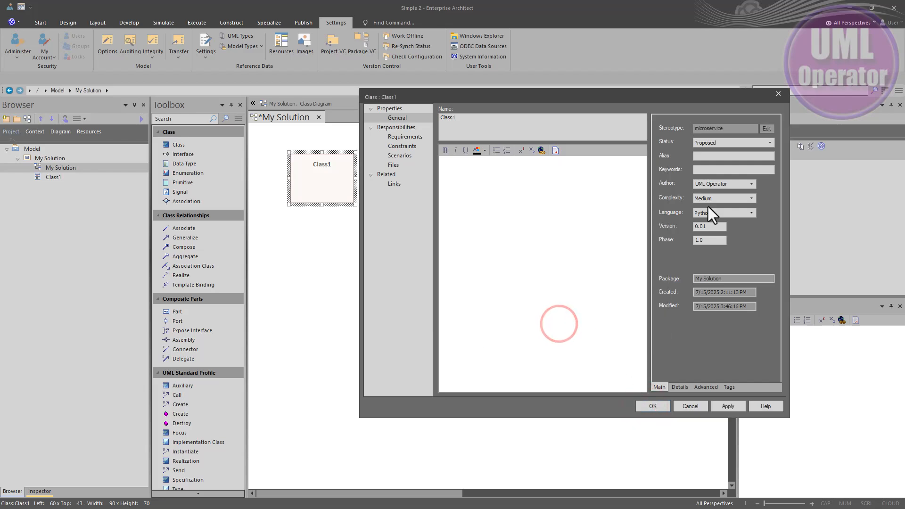
{"action": "left_click", "coordinate": [653, 406]}
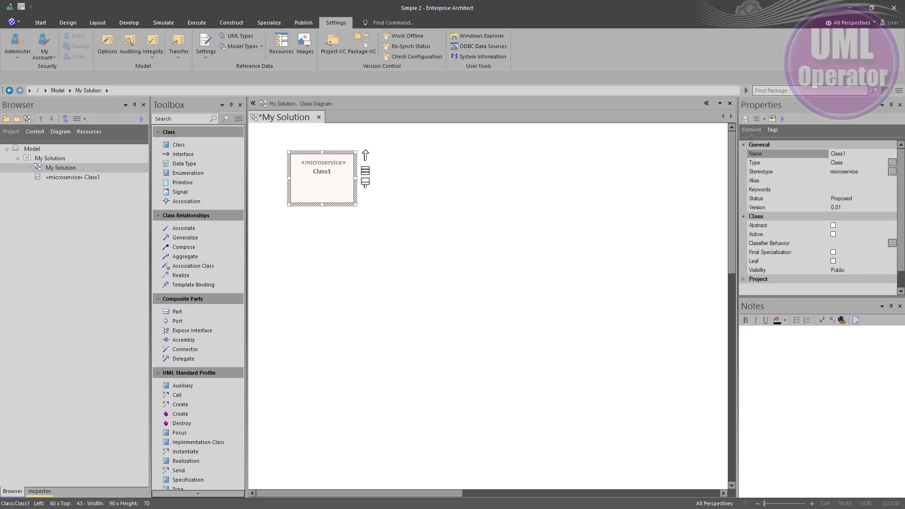
Step: Rename the microservice class on the diagram as KMS
{"action": "left_click", "coordinate": [339, 185]}
{"action": "type", "text": "KMS"}
{"action": "key", "text": "Return"}
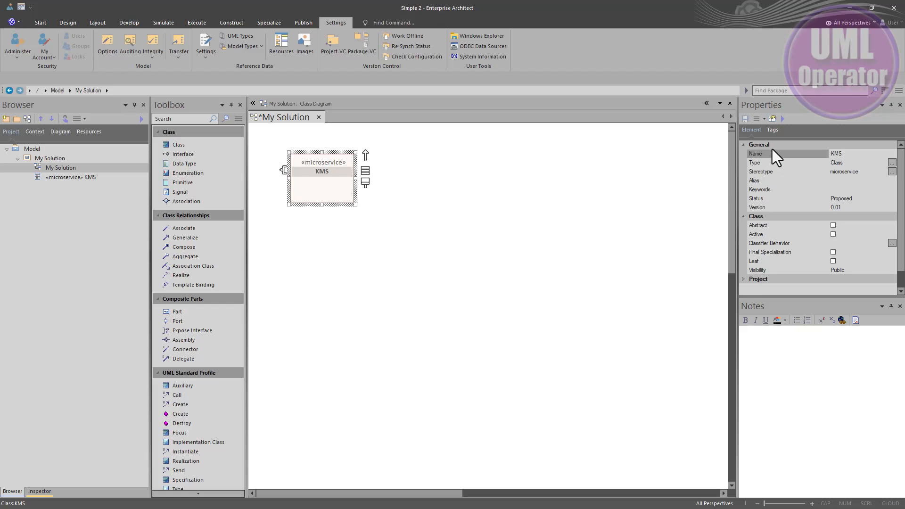
Step: Float the KMS class's properties over the diagram and expand the Project section to review them
{"action": "left_click_drag", "start_coordinate": [757, 104], "coordinate": [437, 140]}
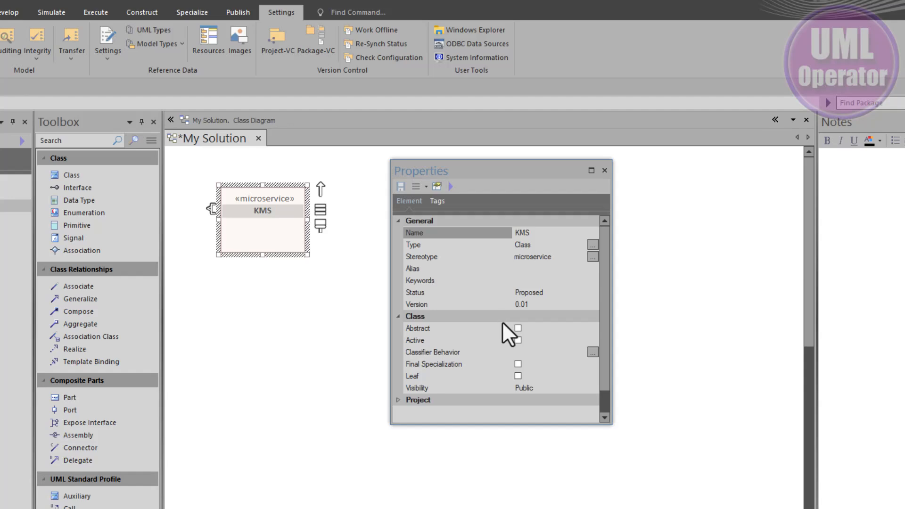
{"action": "scroll", "coordinate": [503, 322], "scroll_direction": "down", "scroll_amount": 1}
{"action": "left_click", "coordinate": [398, 376]}
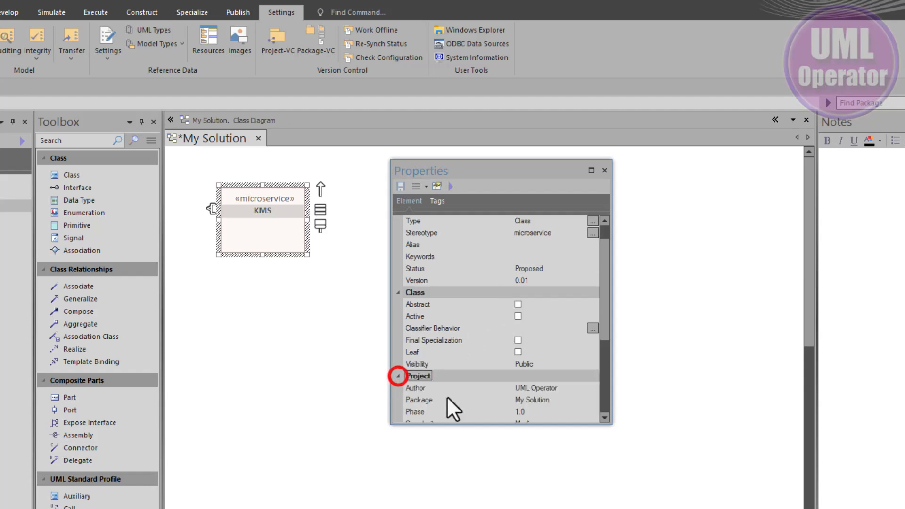
{"action": "scroll", "coordinate": [448, 400], "scroll_direction": "down", "scroll_amount": 2}
{"action": "scroll", "coordinate": [452, 396], "scroll_direction": "up", "scroll_amount": 2}
{"action": "scroll", "coordinate": [452, 404], "scroll_direction": "up", "scroll_amount": 1}
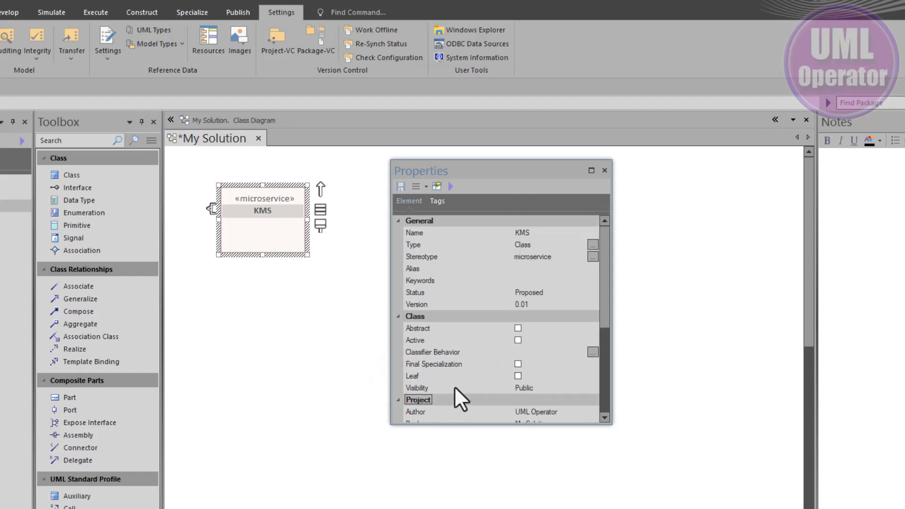
Step: Define and save a tagged value type named endpointURI with the description "REST-baseed URI of the microservice"
{"action": "left_click", "coordinate": [437, 202]}
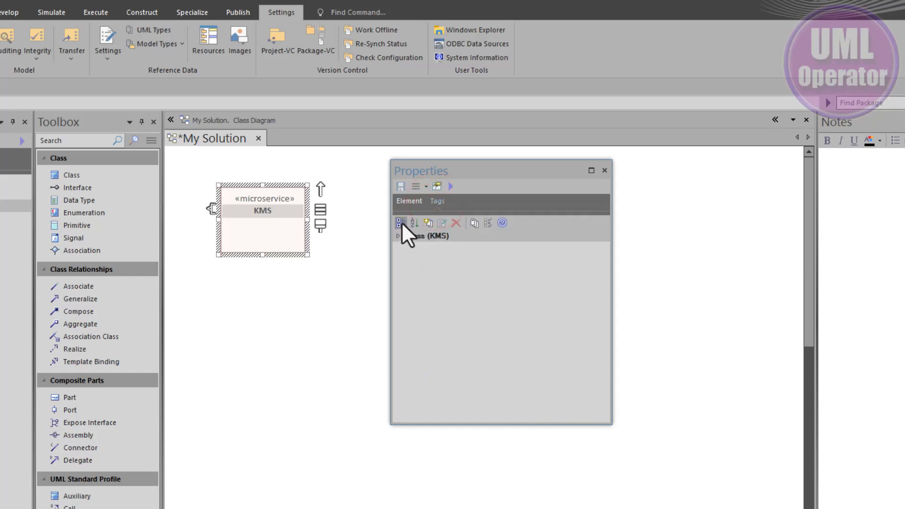
{"action": "left_click", "coordinate": [473, 223]}
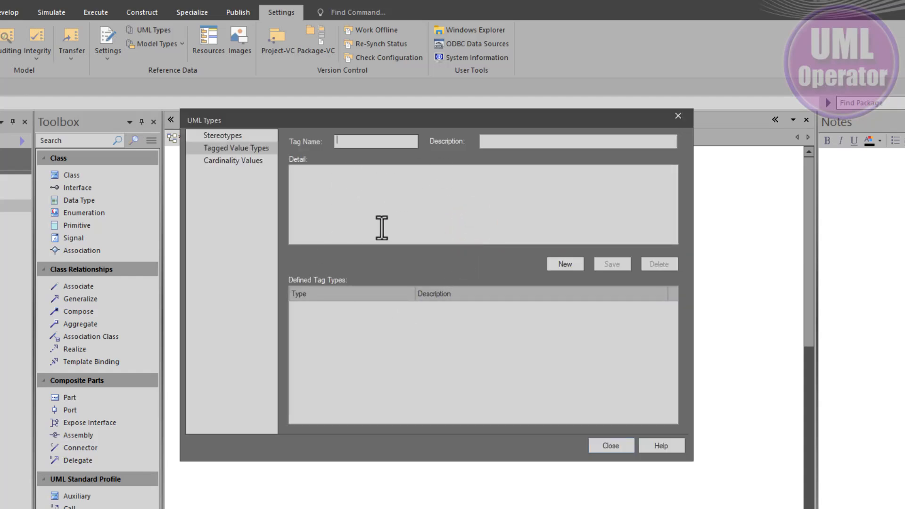
{"action": "left_click", "coordinate": [224, 146]}
{"action": "left_click", "coordinate": [363, 141]}
{"action": "type", "text": "endpointURI"}
{"action": "left_click", "coordinate": [487, 140]}
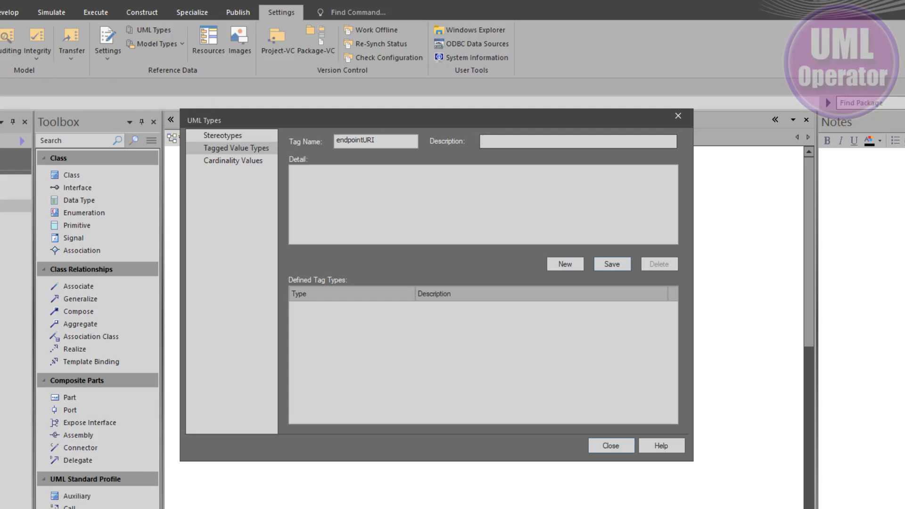
{"action": "type", "text": "REST-baseed URI of the microservice"}
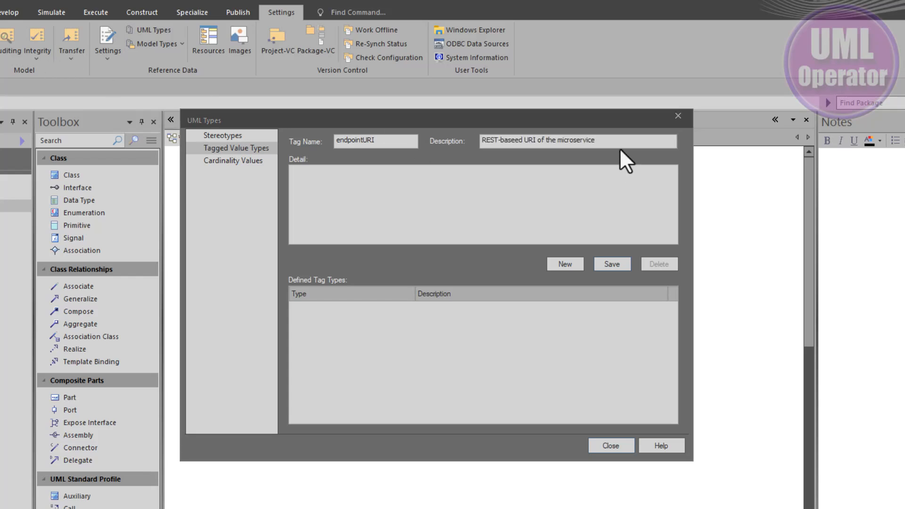
{"action": "left_click", "coordinate": [620, 140]}
{"action": "left_click", "coordinate": [429, 199]}
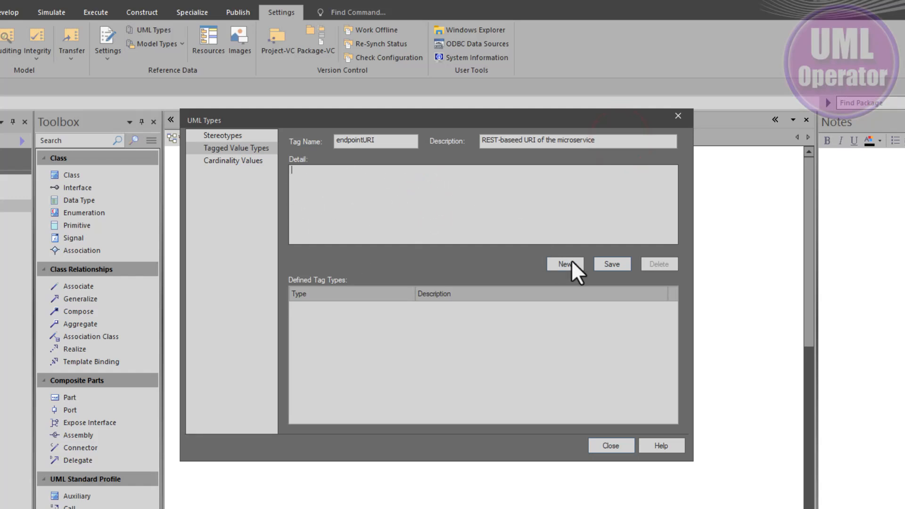
{"action": "left_click", "coordinate": [607, 262]}
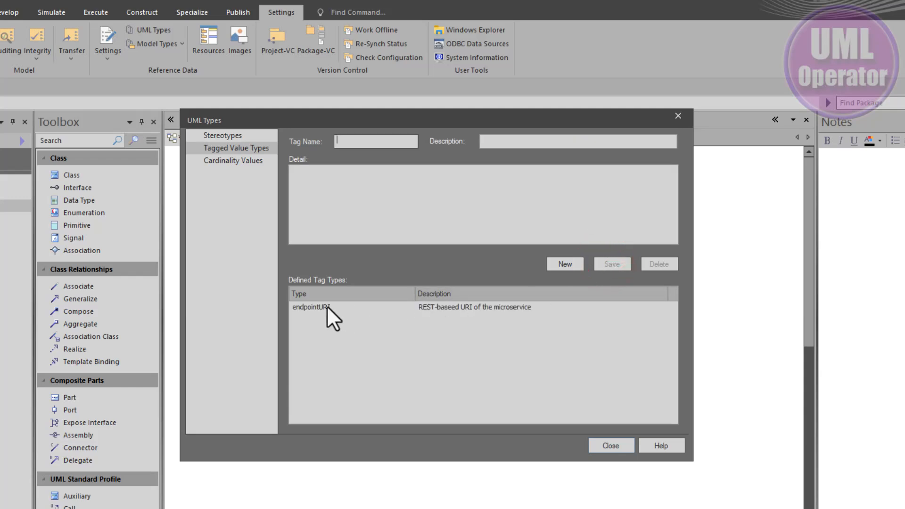
{"action": "left_click", "coordinate": [310, 307]}
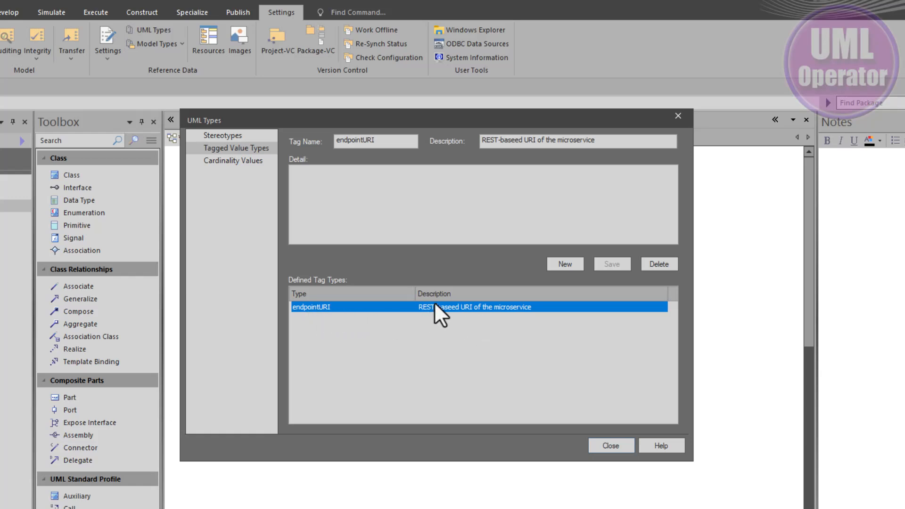
{"action": "left_click", "coordinate": [607, 446]}
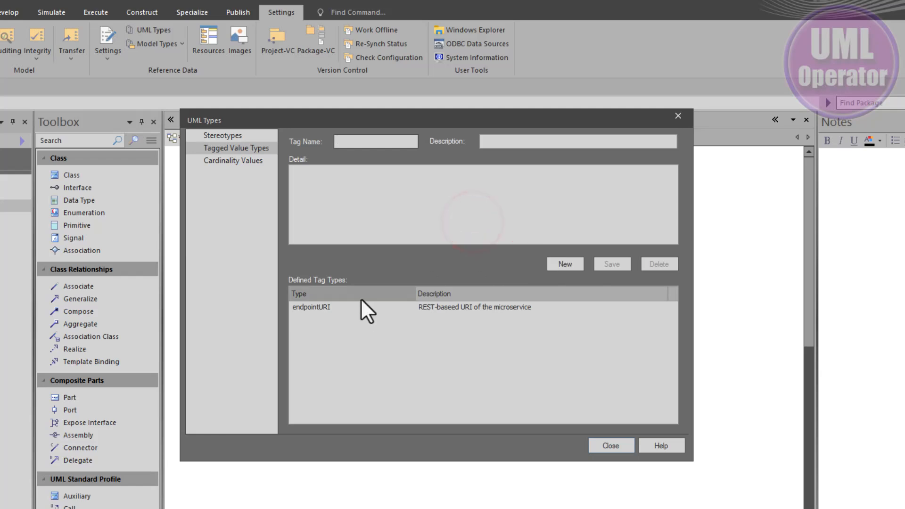
Step: Add the detail lines "Value= ;" and "End Point Tagged Values" to the endpointURI tag type, save it and close the UML types
{"action": "left_click", "coordinate": [313, 307]}
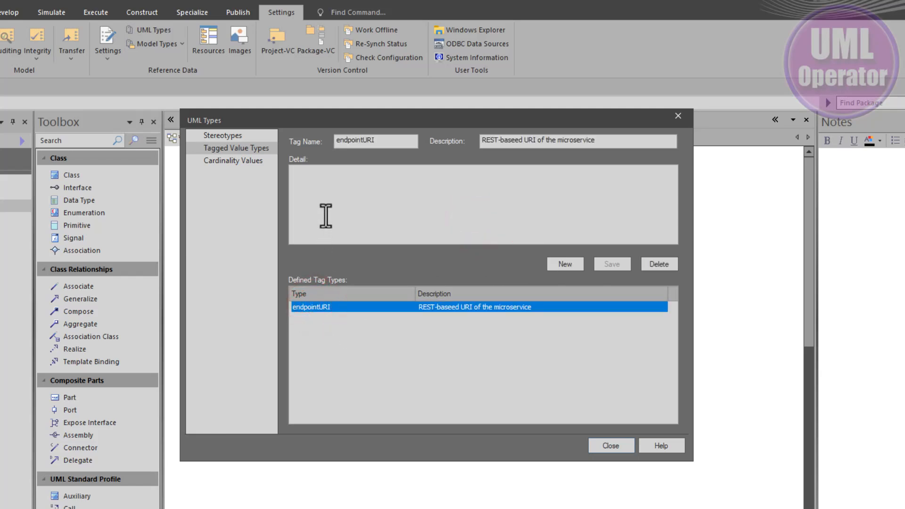
{"action": "left_click", "coordinate": [325, 197]}
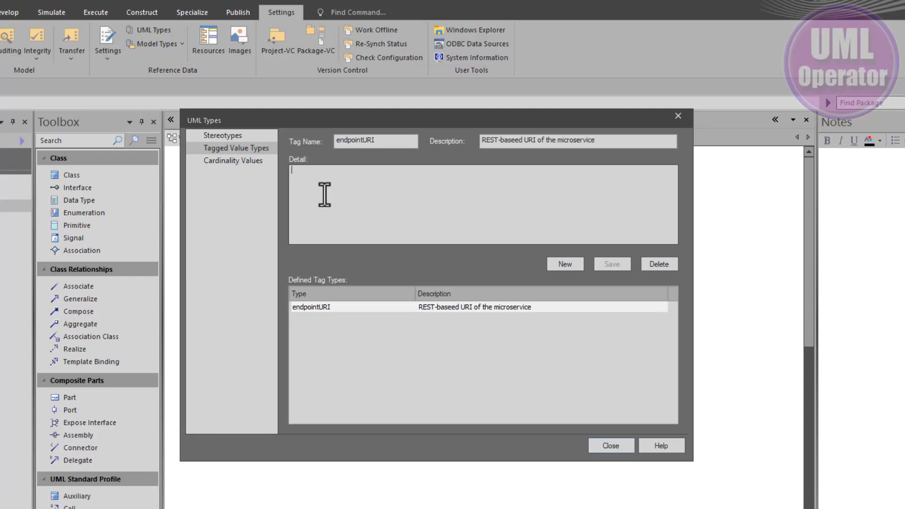
{"action": "type", "text": "Value= ;"}
{"action": "key", "text": "Return"}
{"action": "type", "text": "End Pin"}
{"action": "key", "text": "BackSpace"}
{"action": "key", "text": "BackSpace"}
{"action": "type", "text": "oint Tagge"}
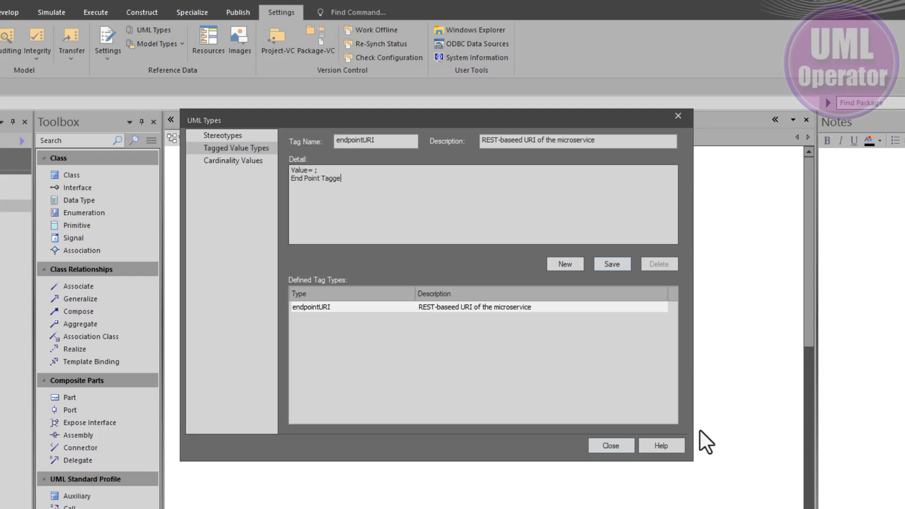
{"action": "type", "text": "d Values"}
{"action": "left_click", "coordinate": [606, 262]}
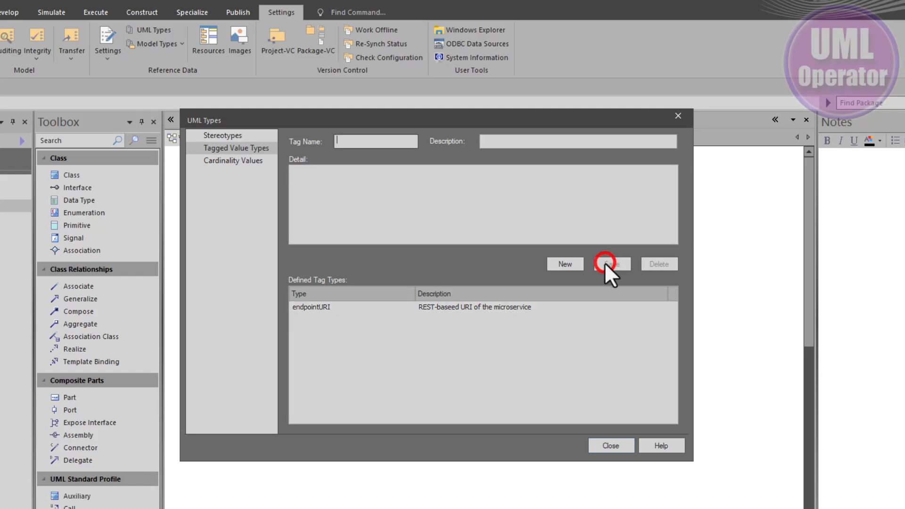
{"action": "left_click", "coordinate": [612, 446]}
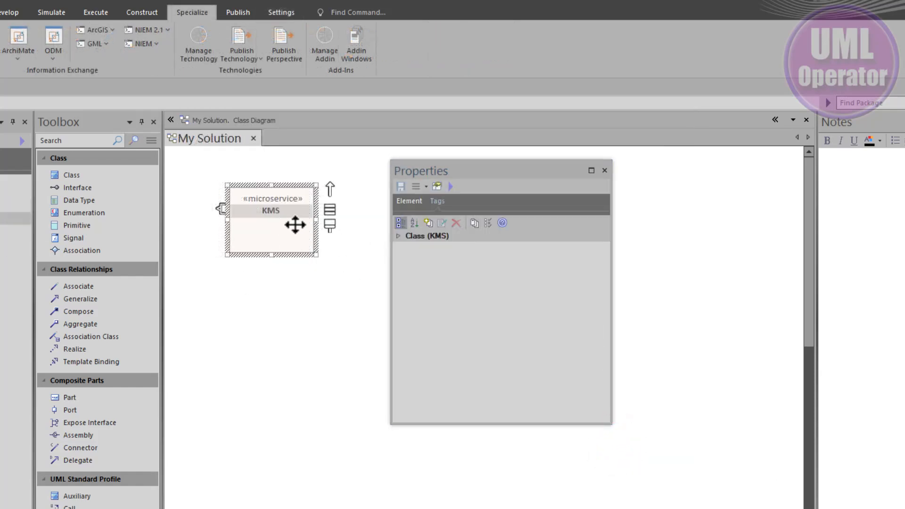
Step: Reopen the tagged value types from the KMS class's tags and review the endpointURI definition and its tag name
{"action": "left_click_drag", "start_coordinate": [266, 235], "coordinate": [268, 234]}
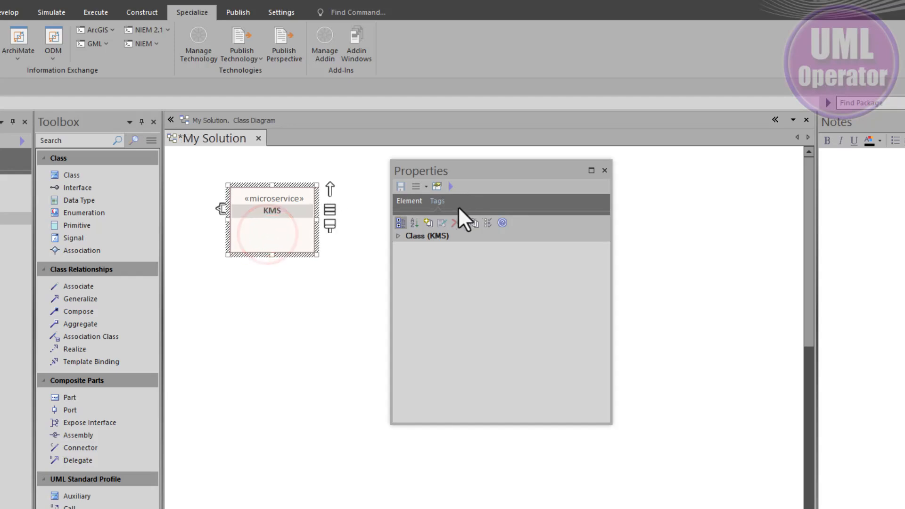
{"action": "left_click", "coordinate": [475, 222]}
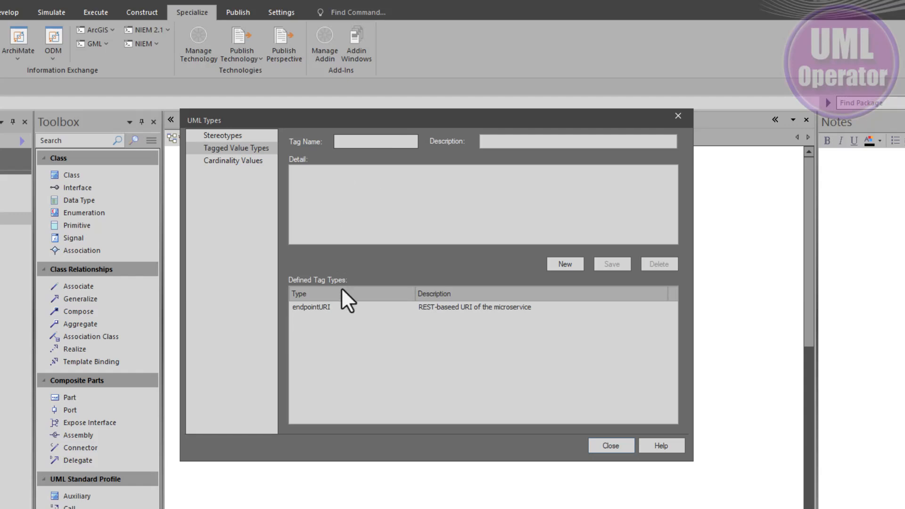
{"action": "left_click", "coordinate": [326, 306]}
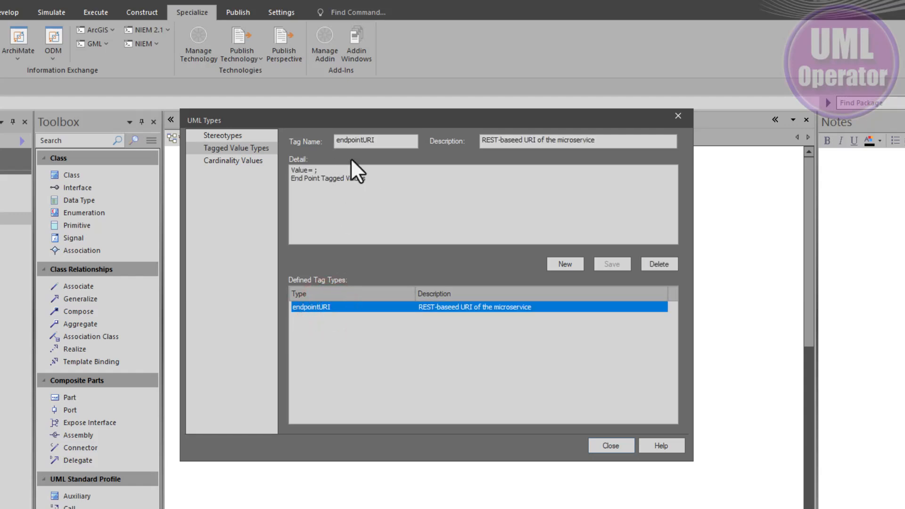
{"action": "left_click_drag", "start_coordinate": [387, 137], "coordinate": [297, 137]}
{"action": "left_click", "coordinate": [611, 446]}
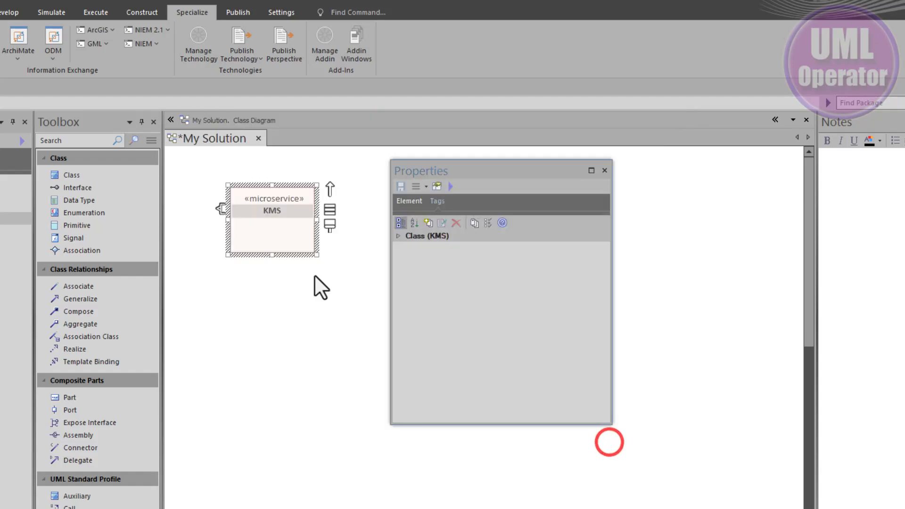
Step: Add a new tagged value named endpointURI to the KMS class
{"action": "left_click", "coordinate": [428, 222]}
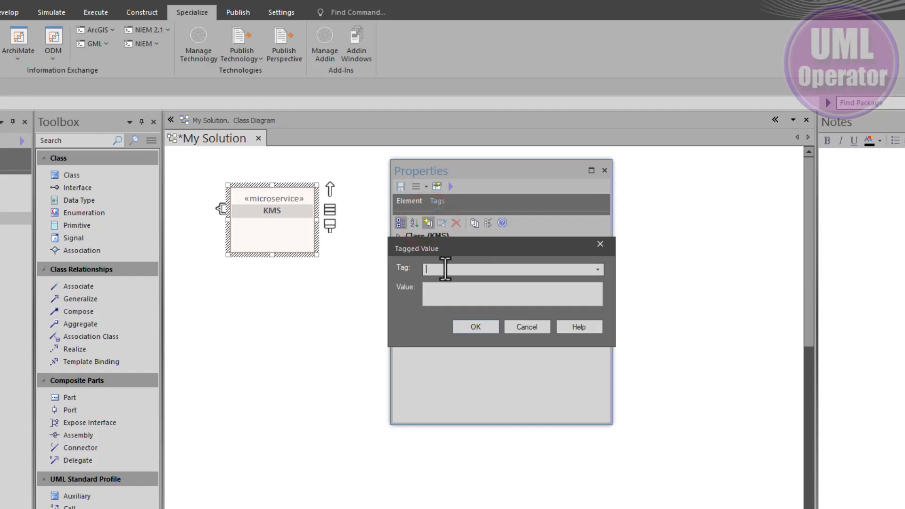
{"action": "left_click", "coordinate": [598, 270]}
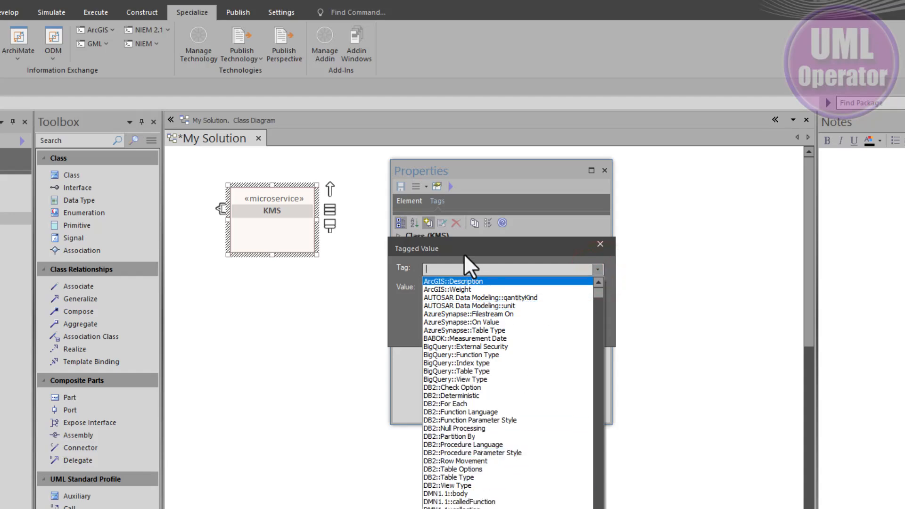
{"action": "left_click", "coordinate": [457, 270]}
{"action": "type", "text": "endpointURI"}
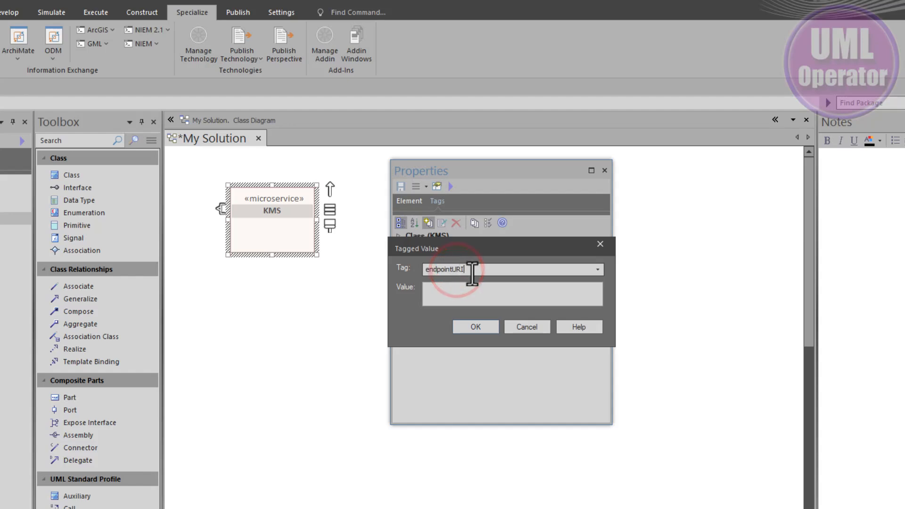
{"action": "left_click", "coordinate": [471, 330]}
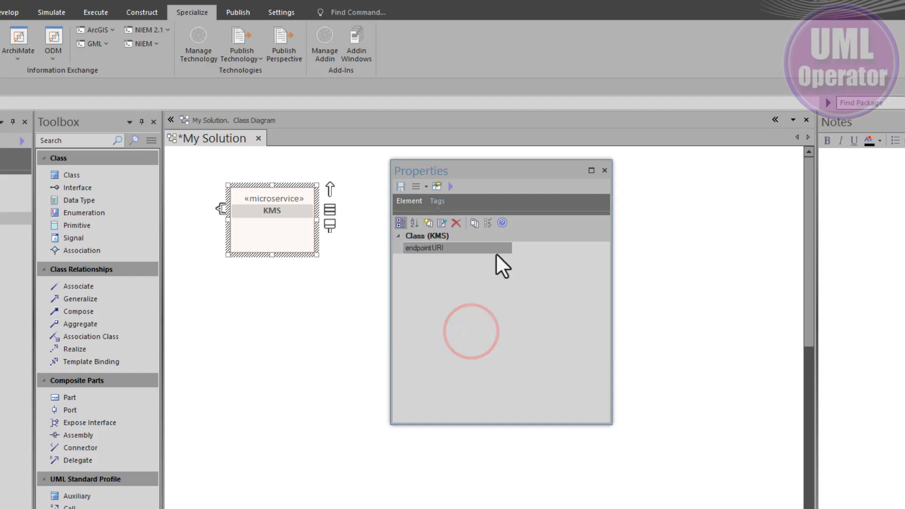
Step: Set the KMS class's endpointURI tag to ourco.com.kms and reselect the class to check the value
{"action": "left_click", "coordinate": [478, 246]}
{"action": "left_click", "coordinate": [533, 245]}
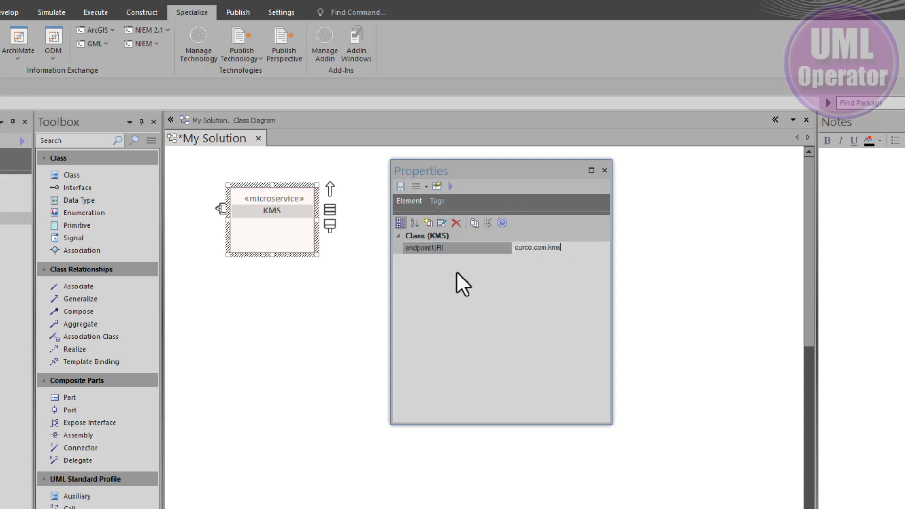
{"action": "left_click", "coordinate": [268, 295]}
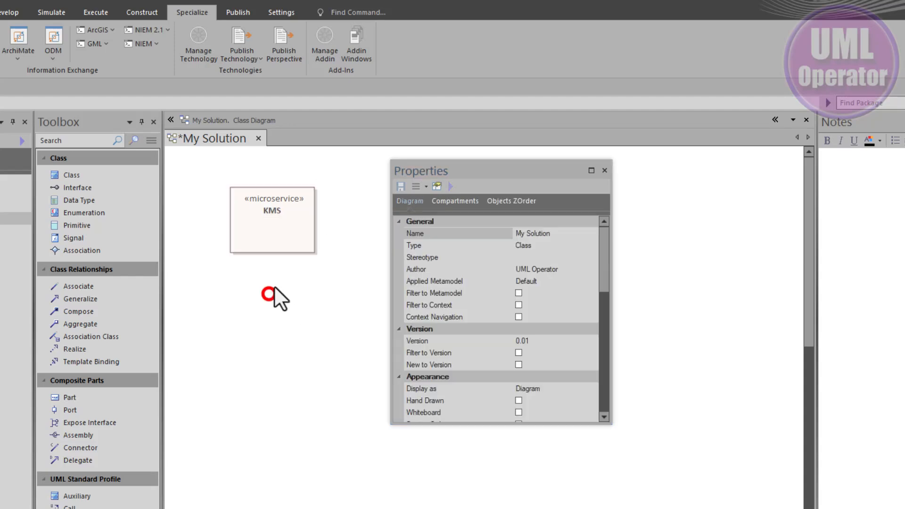
{"action": "left_click", "coordinate": [287, 224]}
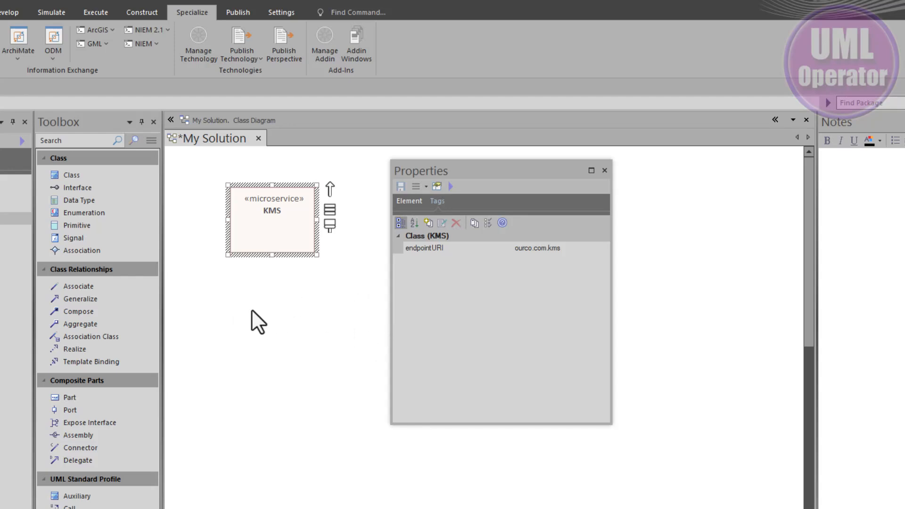
Step: Enable the Tags compartment for all elements in the My Solution diagram's properties and select the KMS class
{"action": "double_click", "coordinate": [259, 298]}
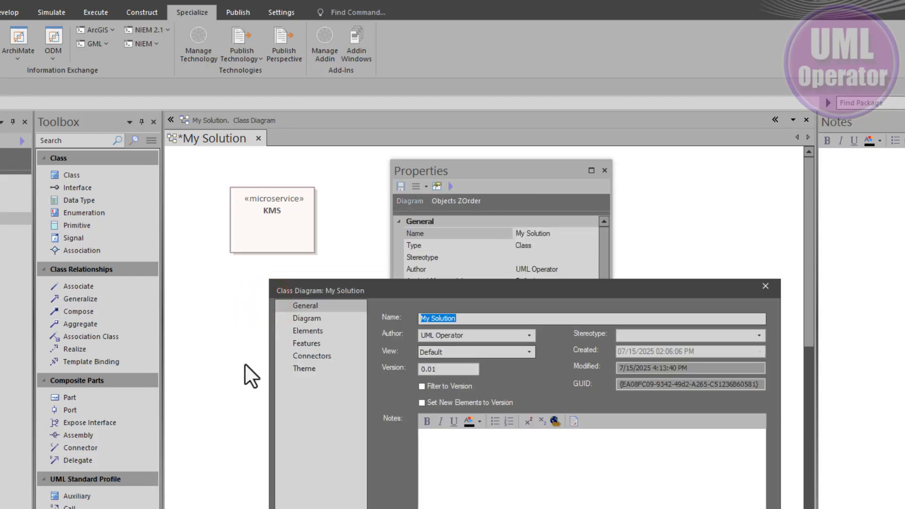
{"action": "left_click", "coordinate": [298, 332]}
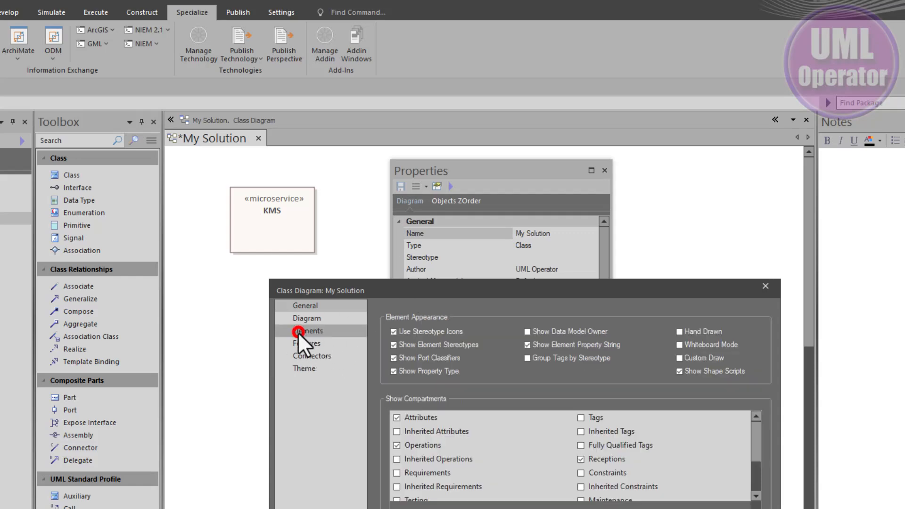
{"action": "left_click", "coordinate": [582, 418]}
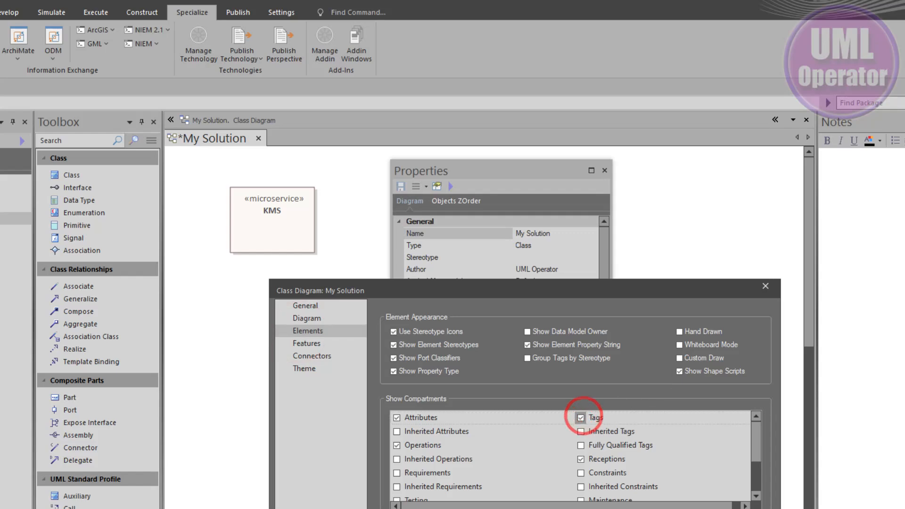
{"action": "key", "text": "Return"}
{"action": "left_click_drag", "start_coordinate": [299, 236], "coordinate": [276, 238]}
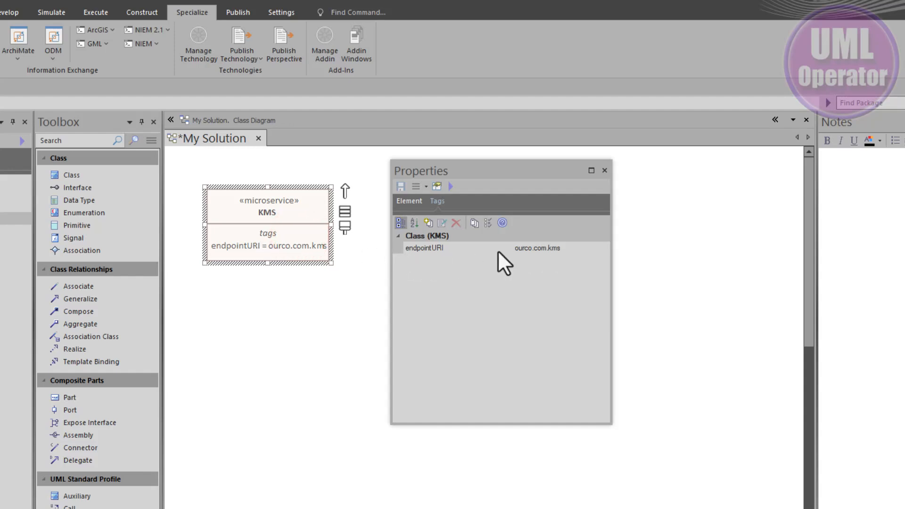
Step: Disable the diagram-wide Tags compartment in the My Solution diagram's element settings
{"action": "double_click", "coordinate": [259, 290]}
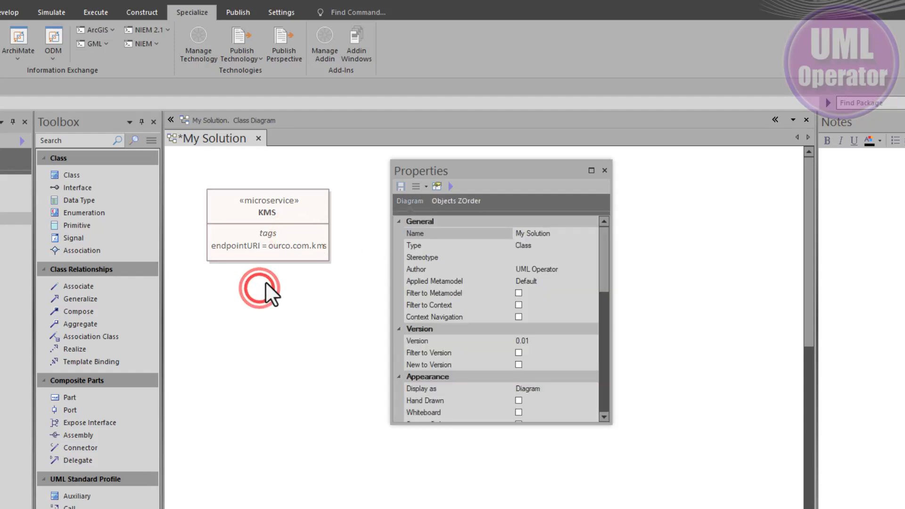
{"action": "left_click", "coordinate": [316, 333]}
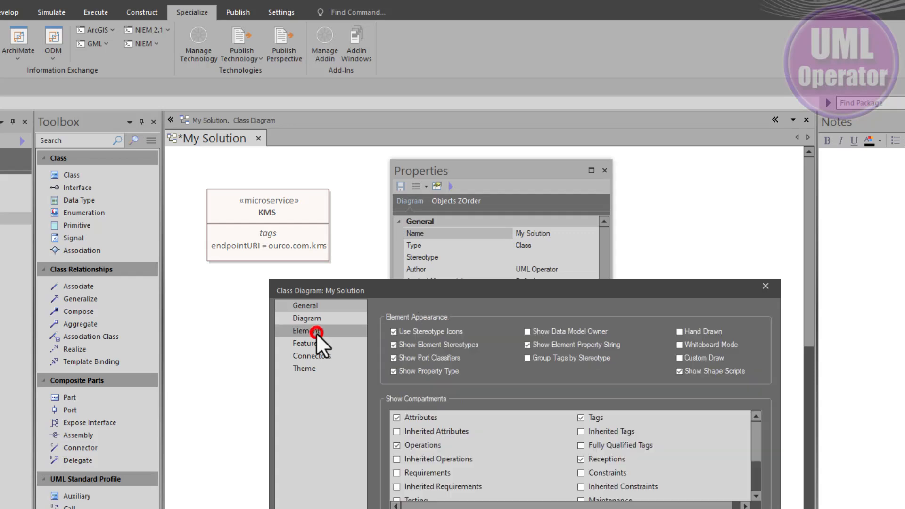
{"action": "left_click", "coordinate": [580, 418]}
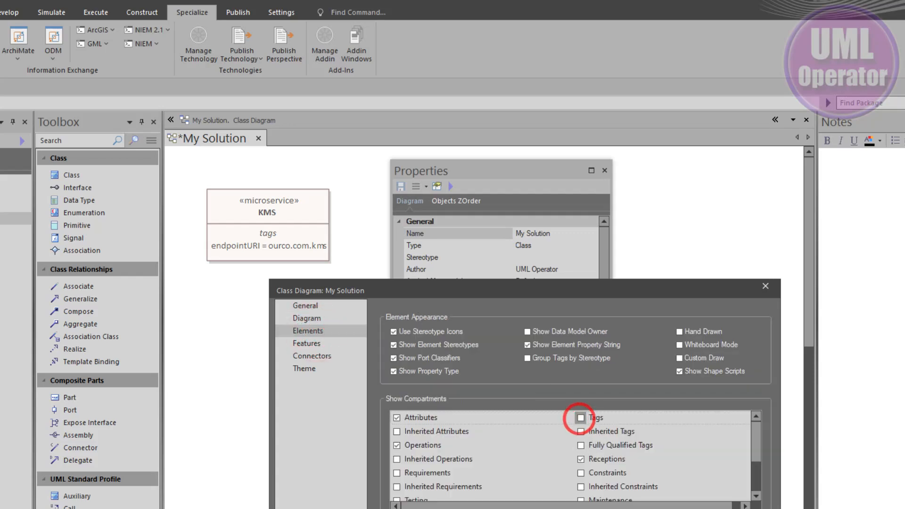
{"action": "key", "text": "Return"}
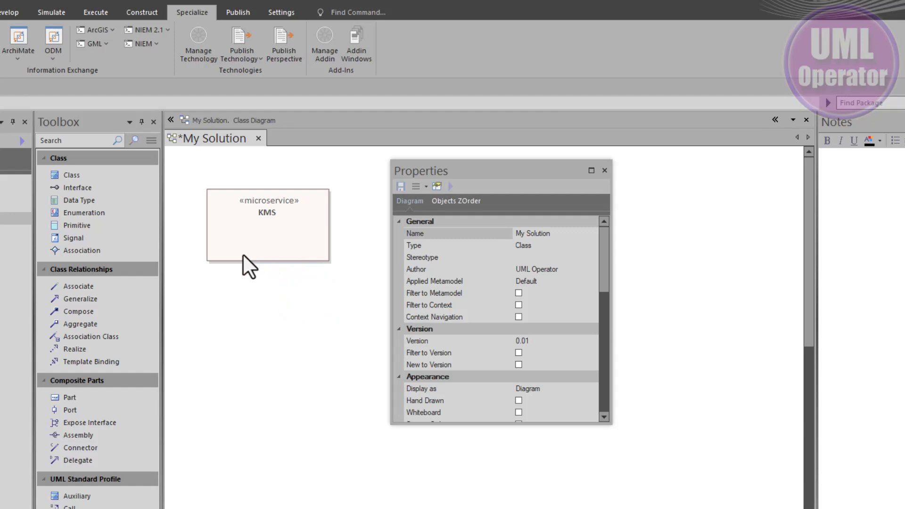
Step: Show the Tags compartment for the KMS class only through its compartment visibility settings
{"action": "right_click", "coordinate": [251, 243]}
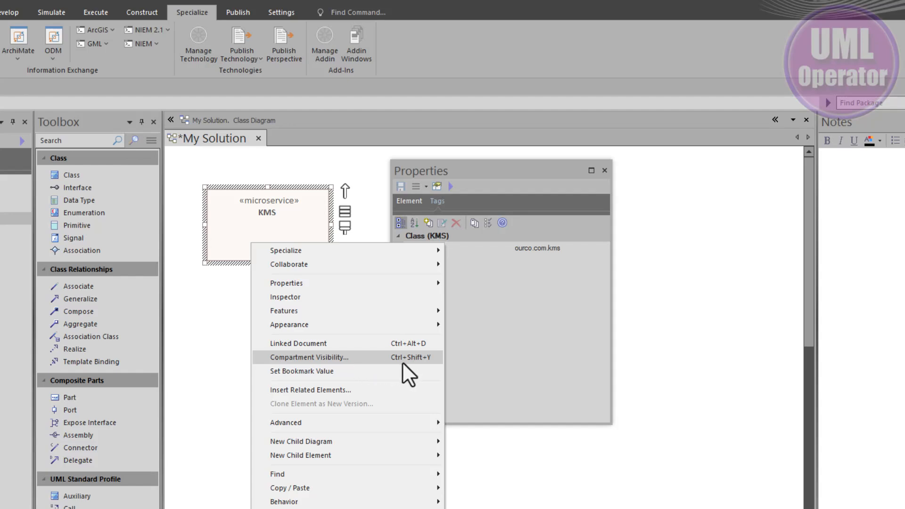
{"action": "left_click", "coordinate": [336, 358]}
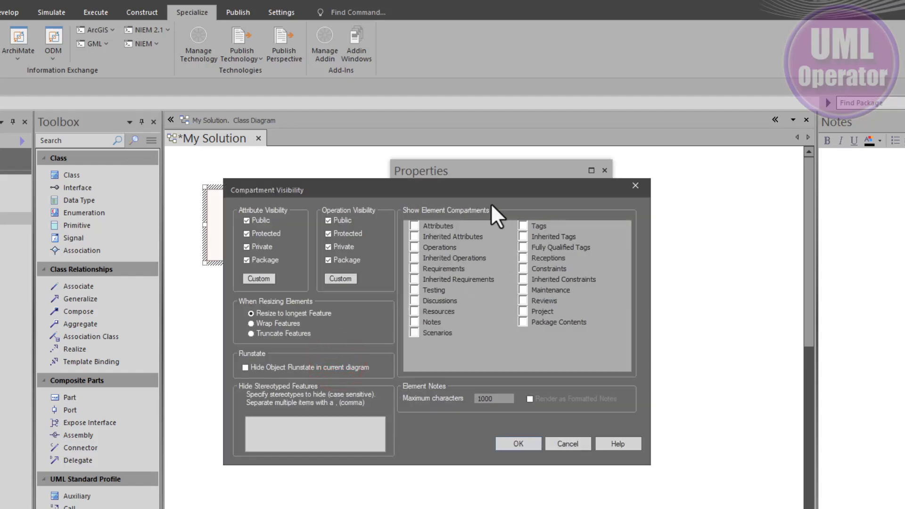
{"action": "left_click", "coordinate": [521, 225]}
{"action": "left_click", "coordinate": [517, 445]}
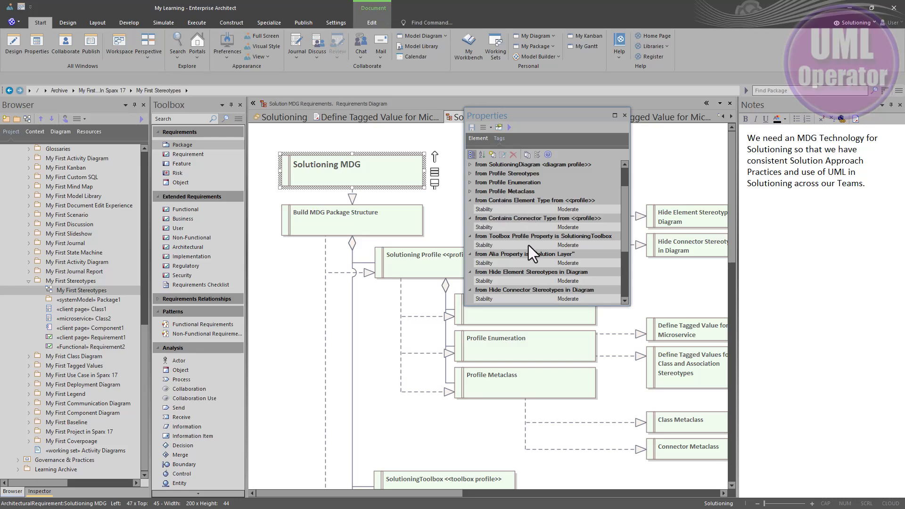
Step: List the Solutioning MDG requirement's tags alphabetically instead of by category, and do the same for the KMS class's tags
{"action": "left_click", "coordinate": [482, 155]}
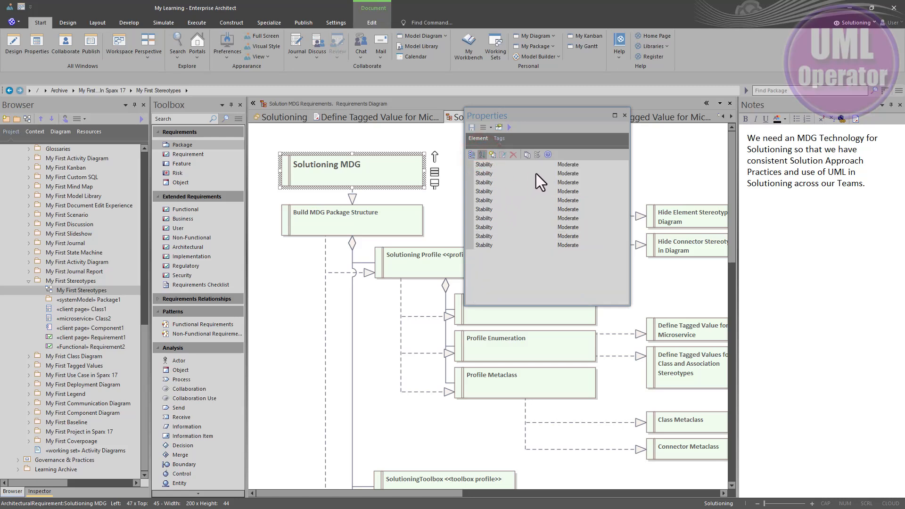
{"action": "left_click", "coordinate": [562, 166]}
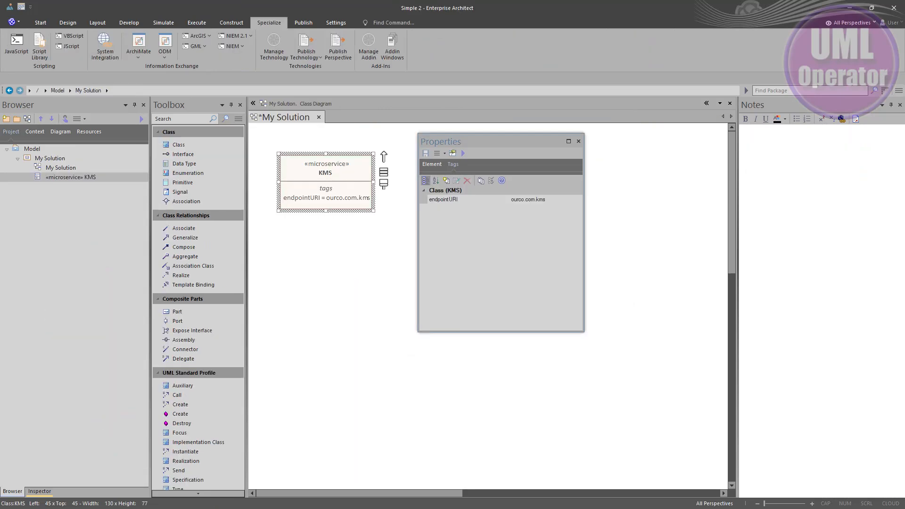
{"action": "left_click", "coordinate": [436, 181]}
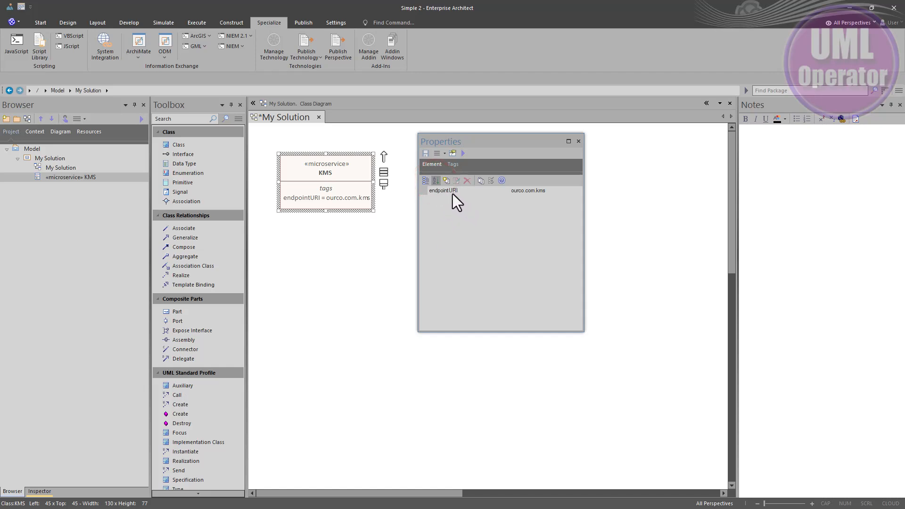
Step: Look at the KMS class's new tagged value form, duplicate tags option and endpointURI note editor, leaving each without changes
{"action": "left_click", "coordinate": [447, 182]}
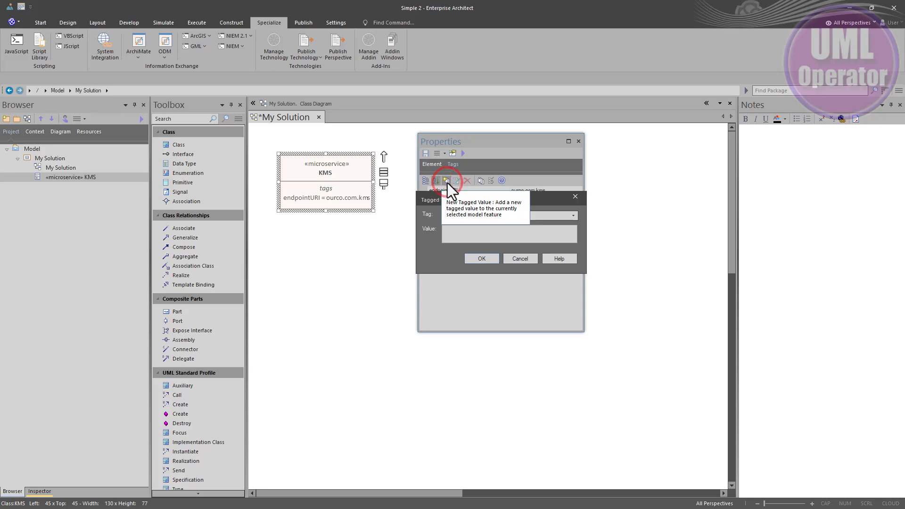
{"action": "left_click", "coordinate": [520, 256]}
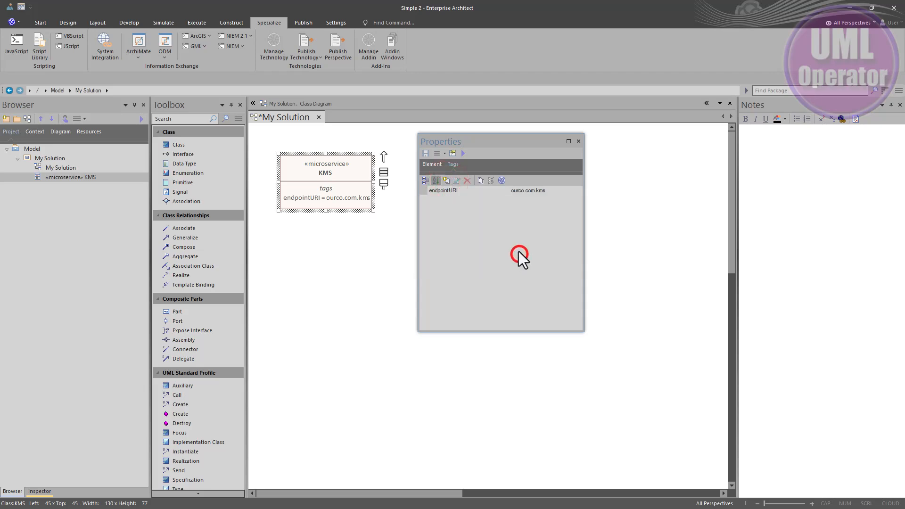
{"action": "left_click", "coordinate": [491, 182]}
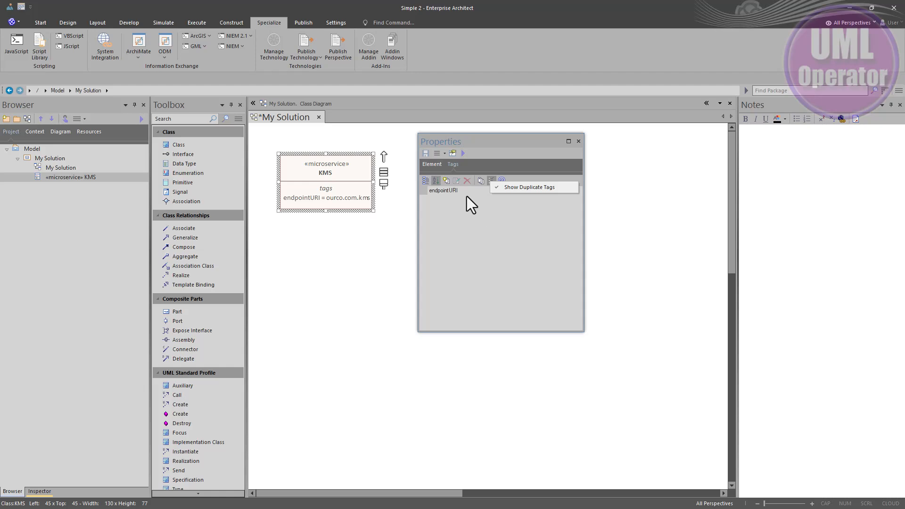
{"action": "left_click", "coordinate": [656, 321]}
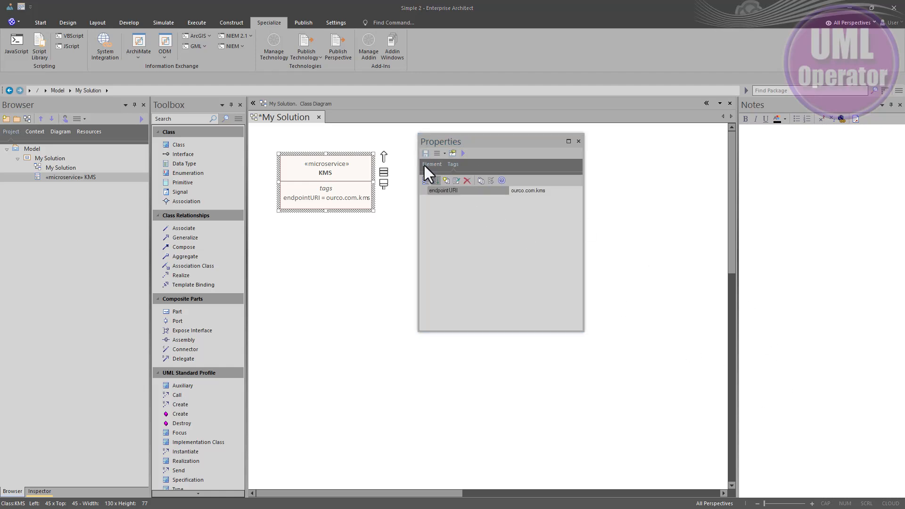
{"action": "left_click", "coordinate": [456, 181]}
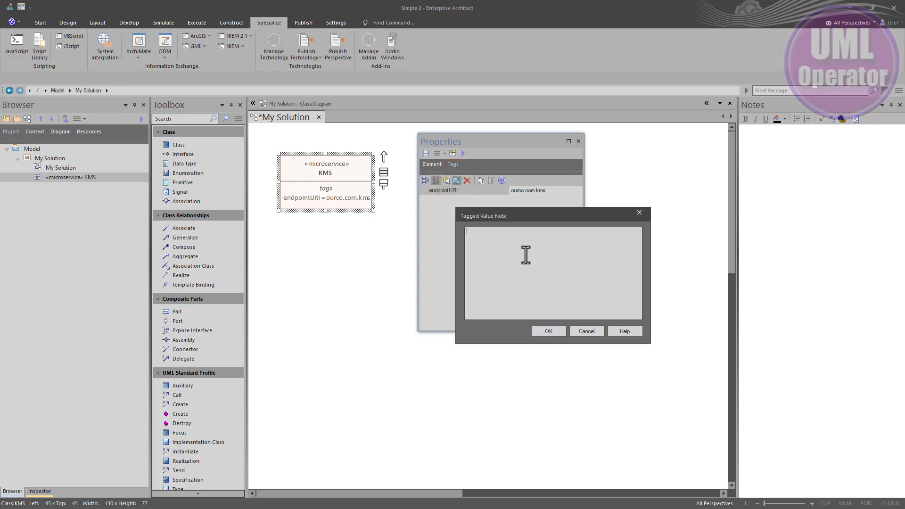
{"action": "left_click", "coordinate": [584, 333]}
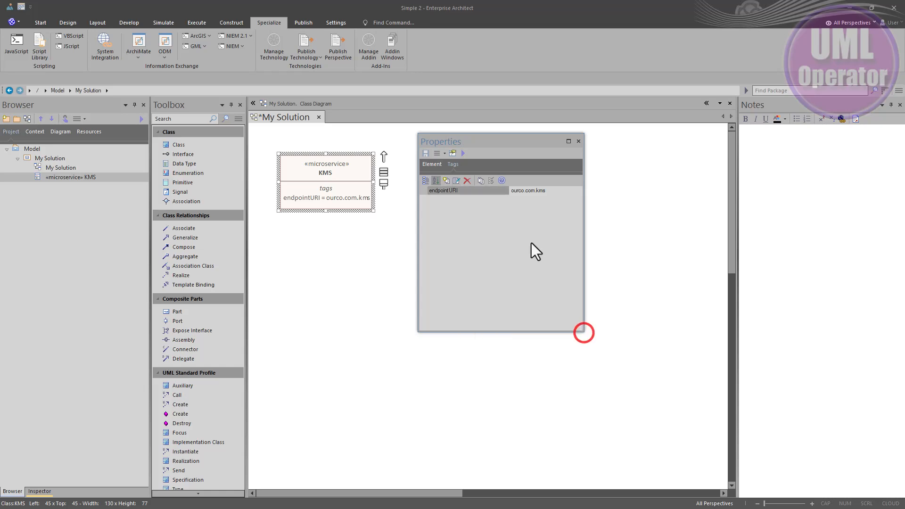
Step: Add a tagged value named progress to the KMS class and set its value to 50
{"action": "left_click", "coordinate": [443, 180]}
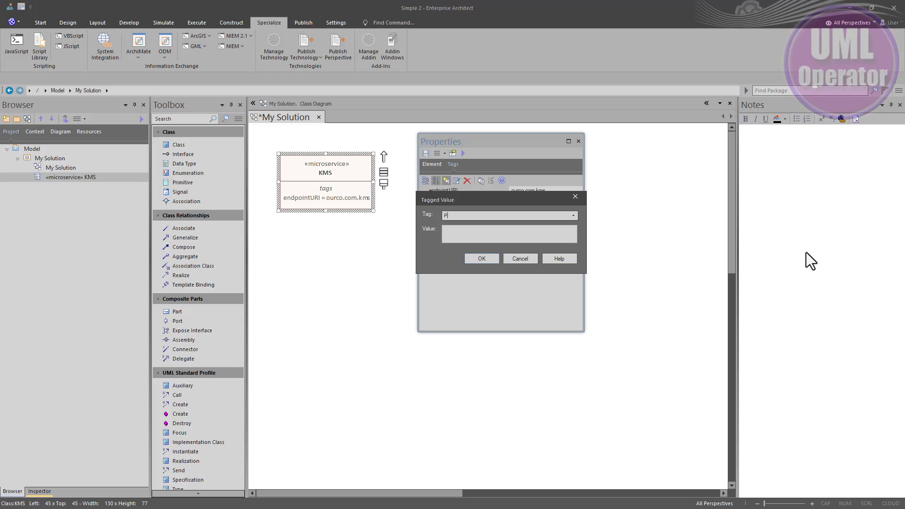
{"action": "type", "text": "progress"}
{"action": "left_click", "coordinate": [483, 256]}
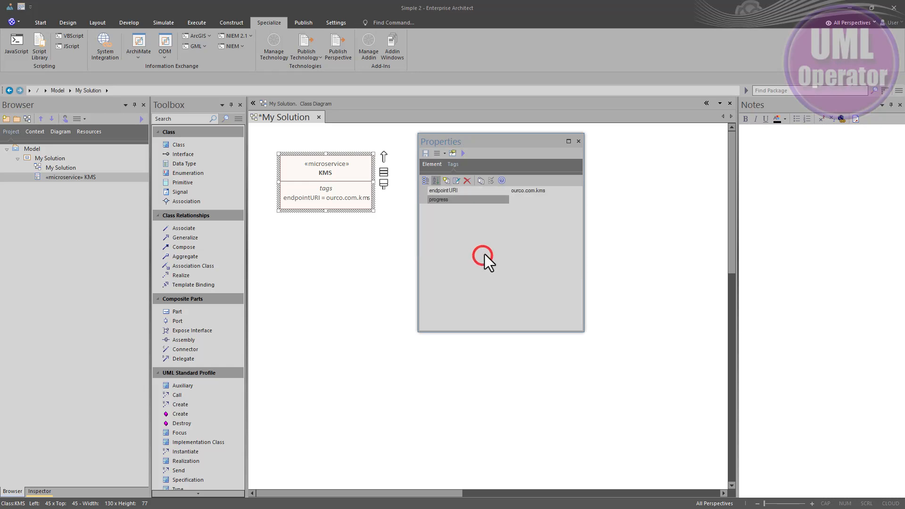
{"action": "left_click", "coordinate": [512, 199]}
{"action": "type", "text": "50"}
{"action": "key", "text": "Return"}
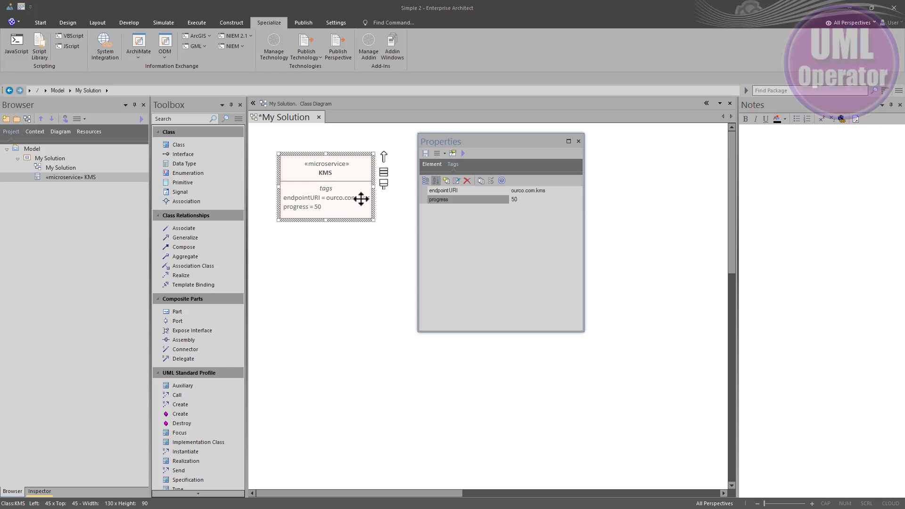
Step: Paste a definition into the progress tag's note to draw it as a progress bar, and delete the tag from the KMS class
{"action": "left_click", "coordinate": [456, 182]}
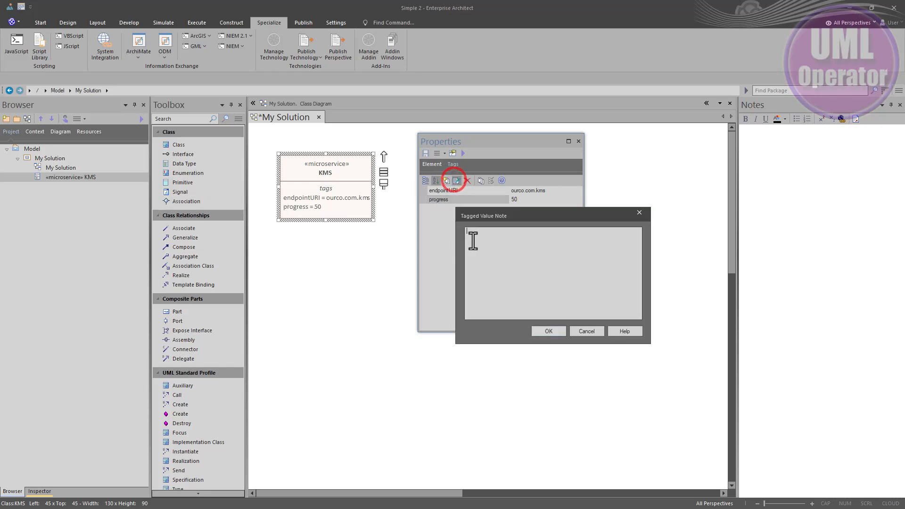
{"action": "left_click", "coordinate": [467, 239]}
{"action": "type", "text": "Type=ProgressBar;"}
{"action": "left_click", "coordinate": [547, 333]}
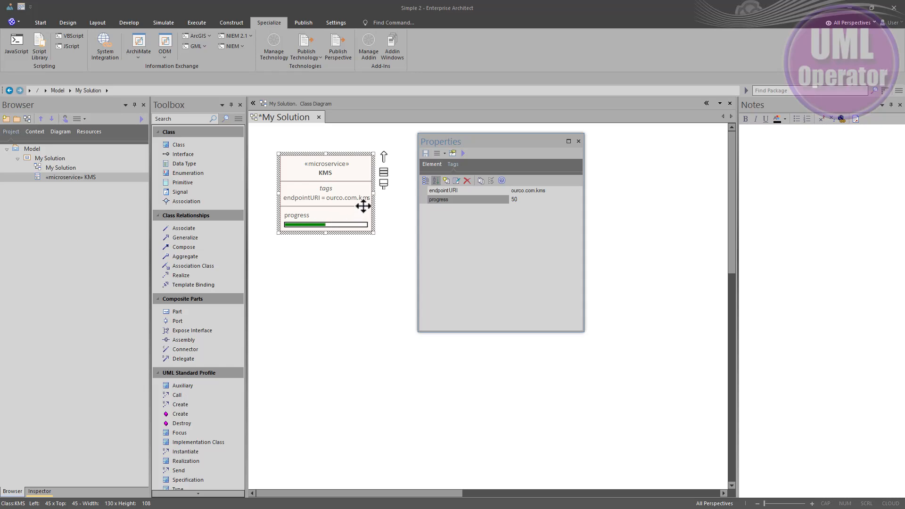
{"action": "left_click", "coordinate": [467, 180]}
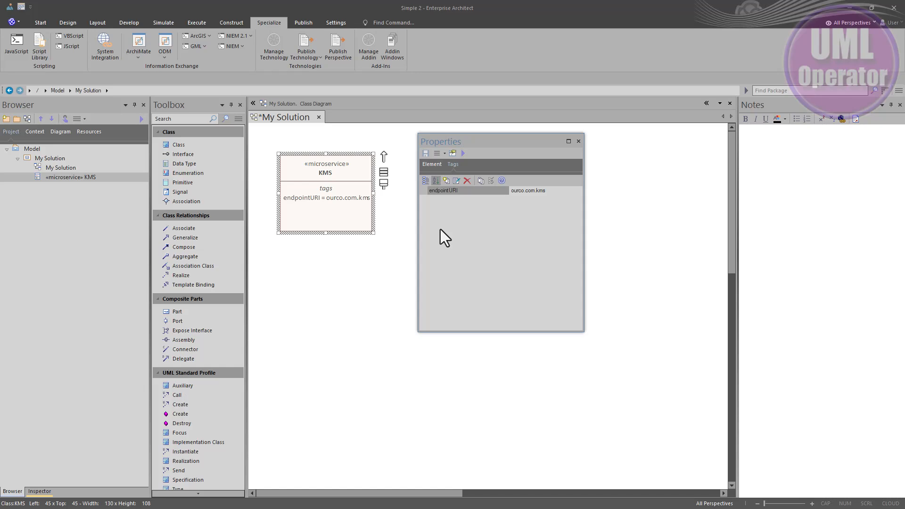
Step: Examine the endpointURI definition among the project's tagged value types and close the UML Types dialog
{"action": "left_click", "coordinate": [481, 180]}
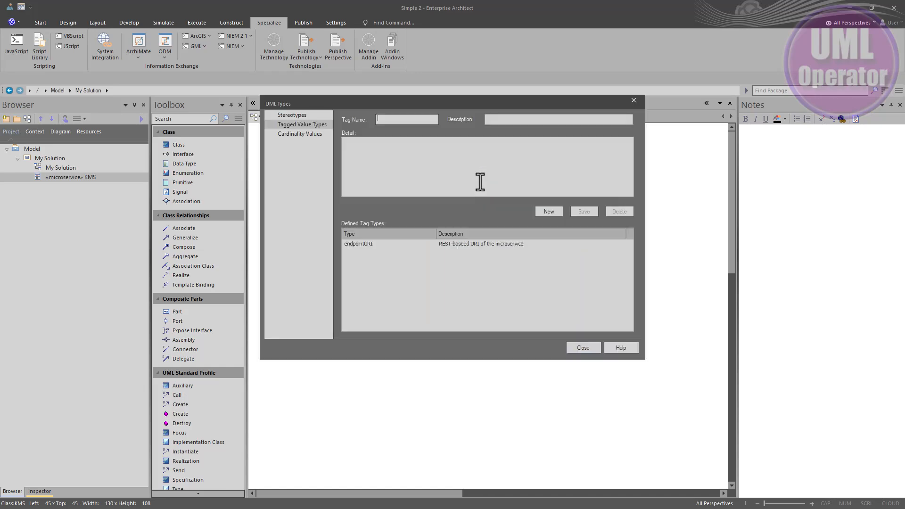
{"action": "left_click", "coordinate": [370, 244]}
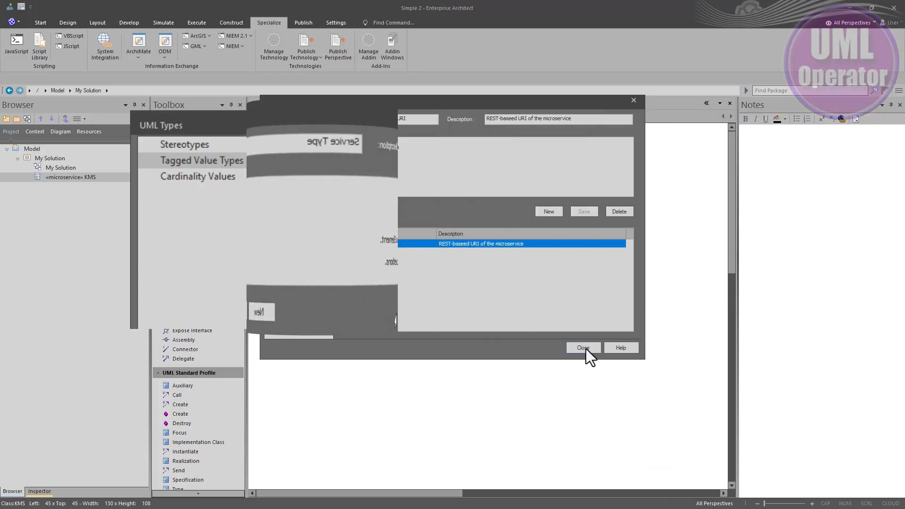
{"action": "left_click", "coordinate": [583, 348]}
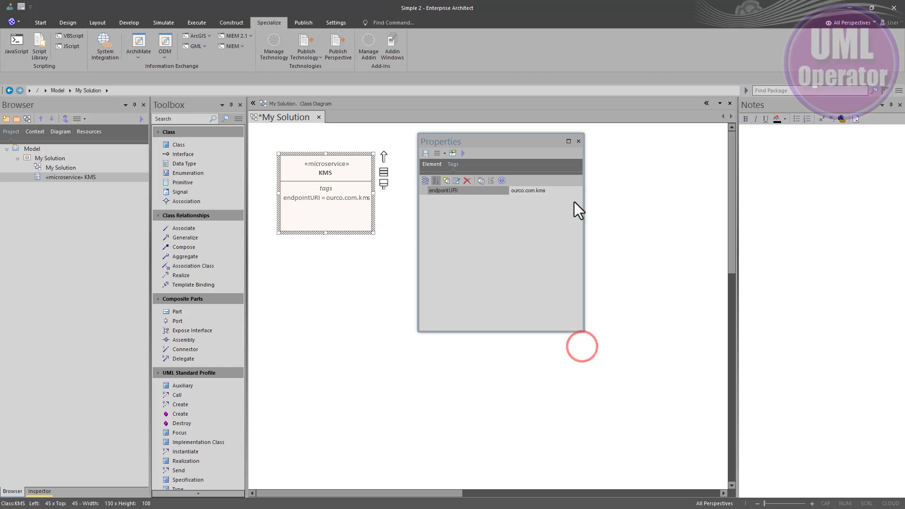
Step: Examine the duplicate tags option and the KMS class's element properties and their available options, and return to its tags
{"action": "left_click", "coordinate": [492, 182]}
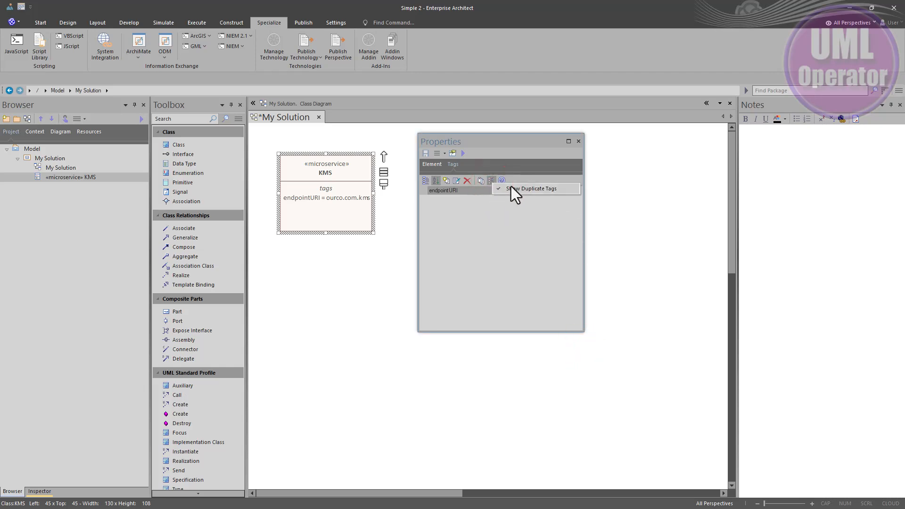
{"action": "left_click", "coordinate": [501, 180]}
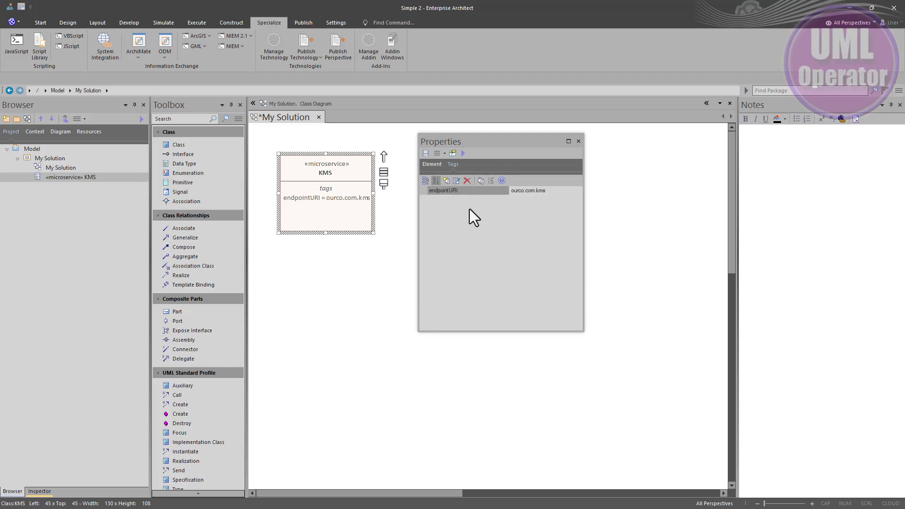
{"action": "left_click", "coordinate": [435, 163]}
{"action": "left_click", "coordinate": [442, 154]}
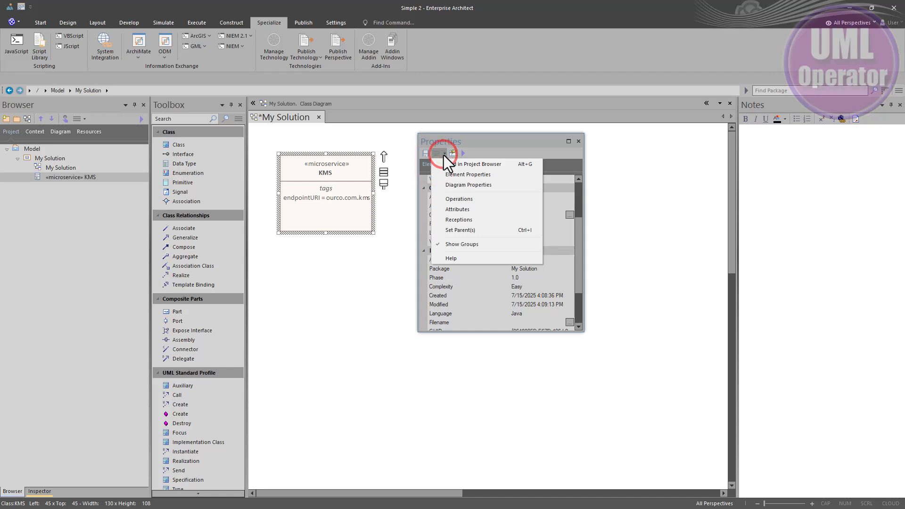
{"action": "left_click", "coordinate": [536, 142]}
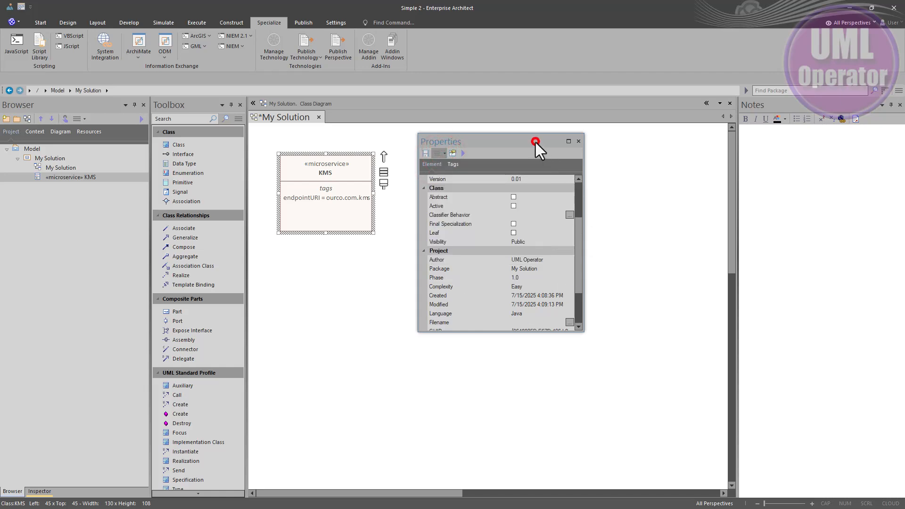
{"action": "left_click", "coordinate": [448, 163]}
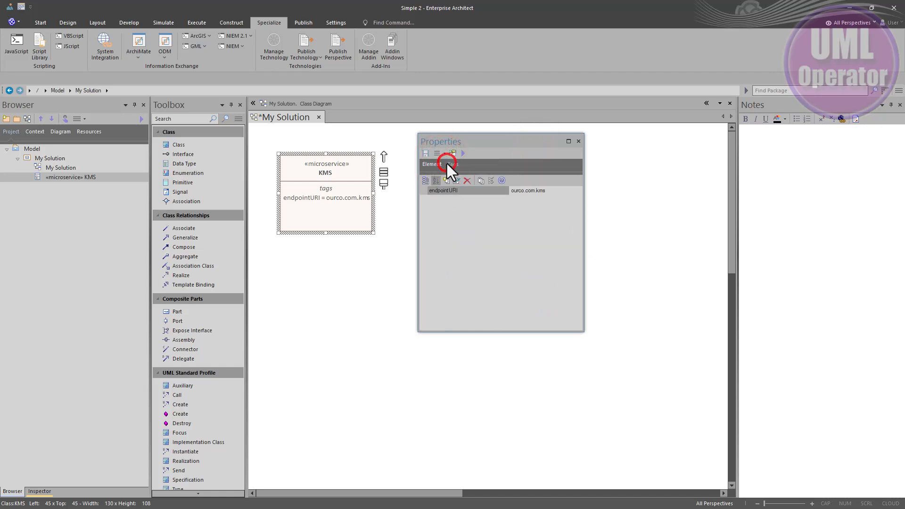